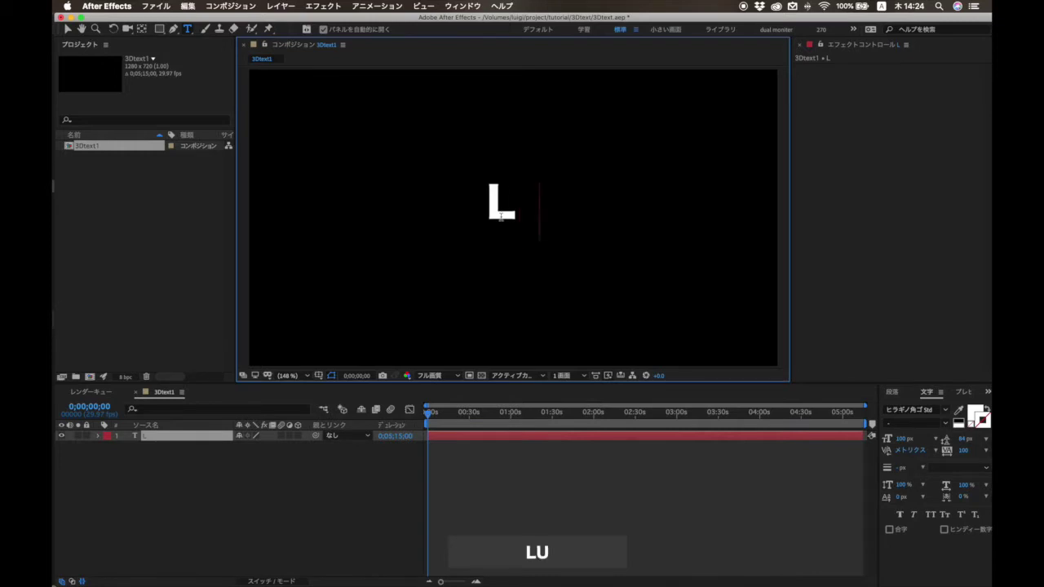
Step: Enlarge the LUIGI text, center it in the composition and apply the Shatter (シャター) effect to it
left_click(68, 29)
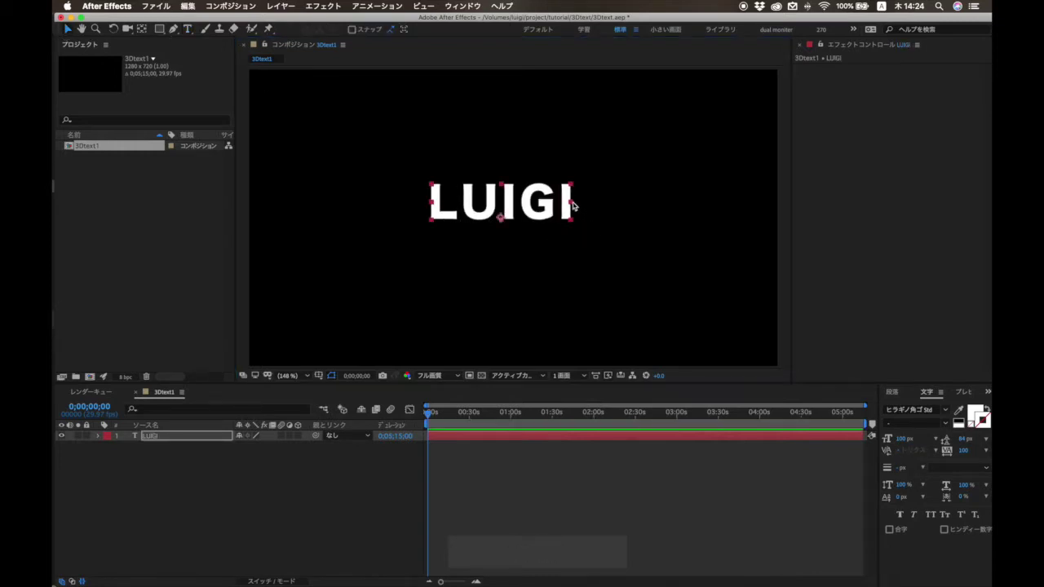
left_click_drag(609, 219, 602, 223)
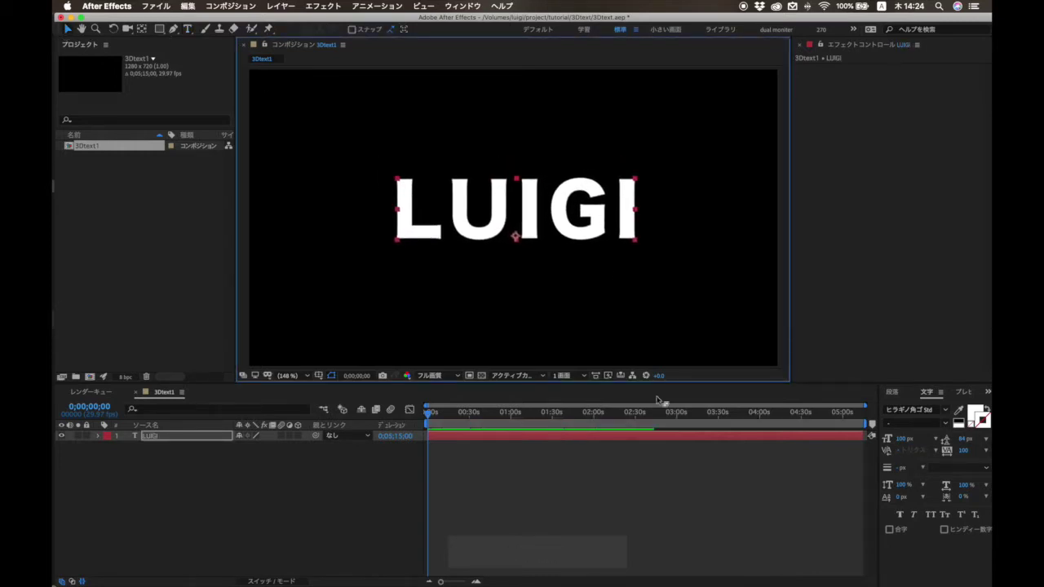
left_click(323, 6)
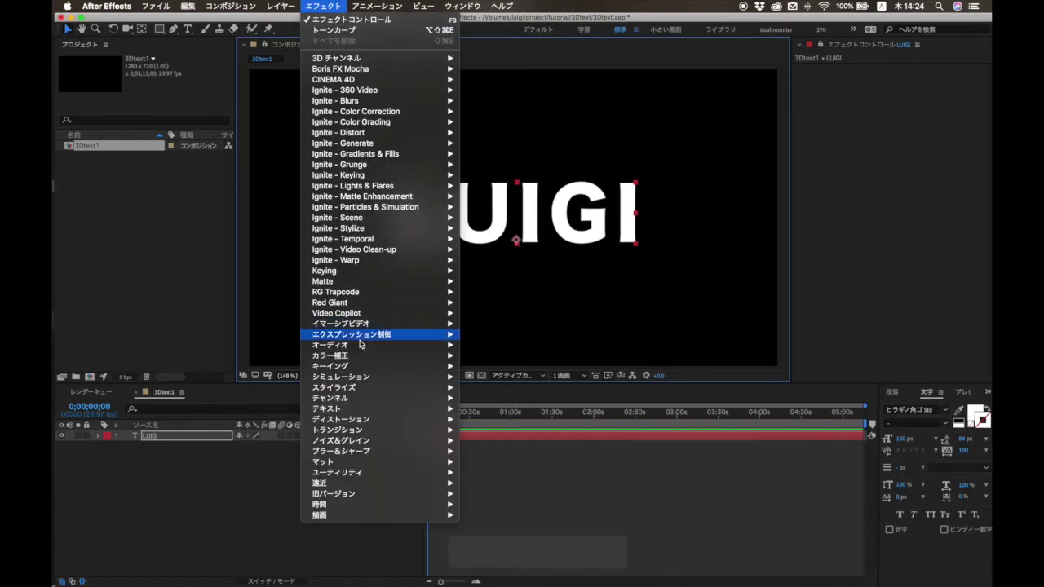
mouse_move(356, 377)
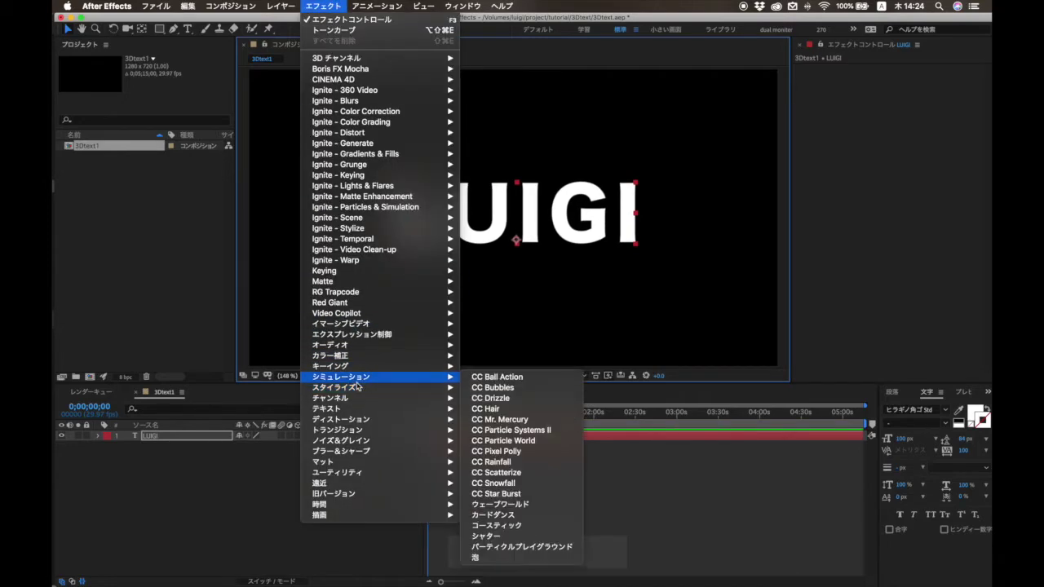
left_click(488, 535)
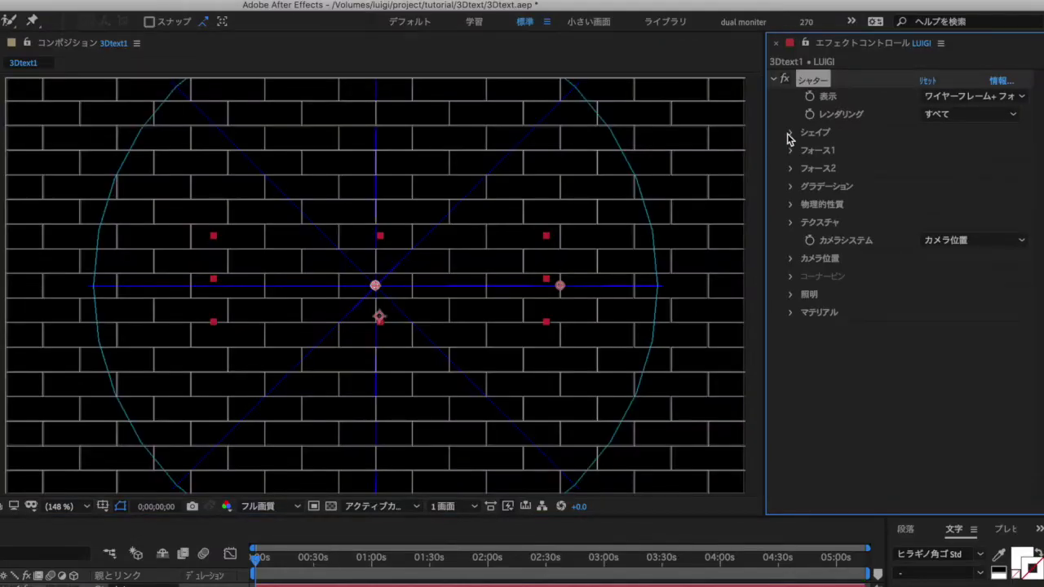
Step: Set the Shatter pattern to Custom (カスタム) and use the LUIGI layer as the custom shatter map
left_click(789, 132)
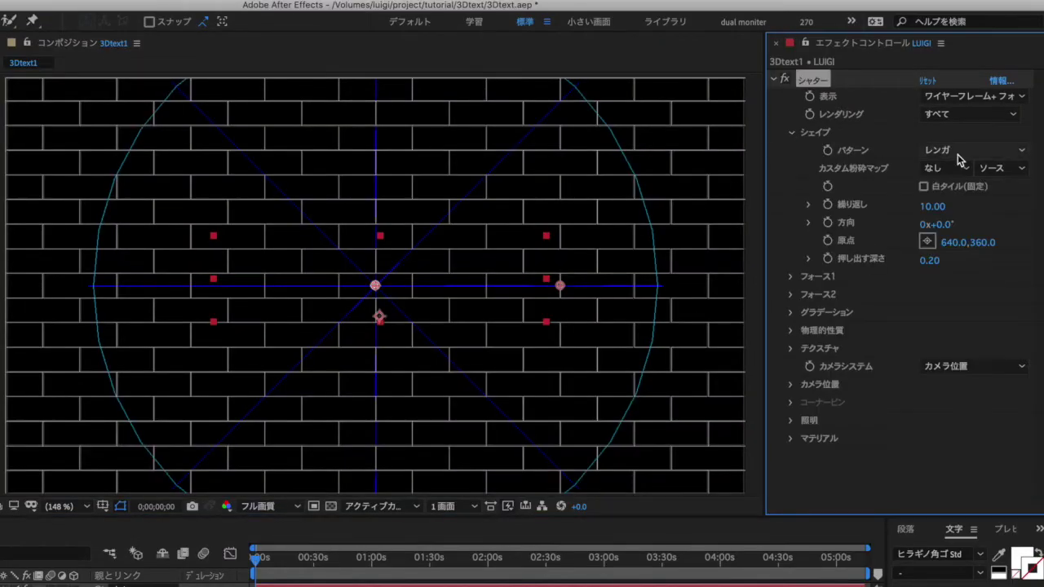
left_click(961, 155)
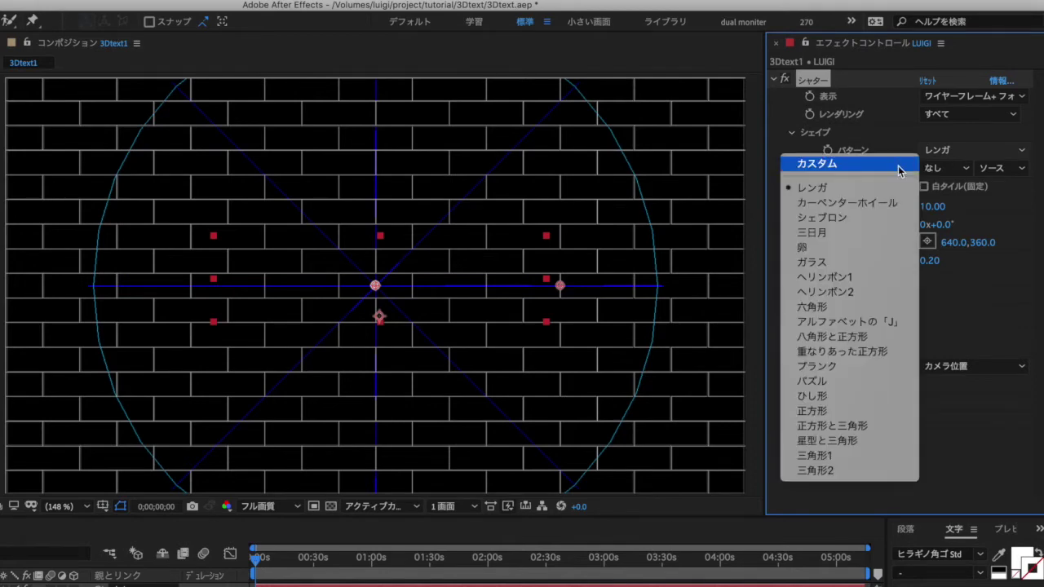
left_click(888, 163)
left_click(931, 168)
left_click(948, 207)
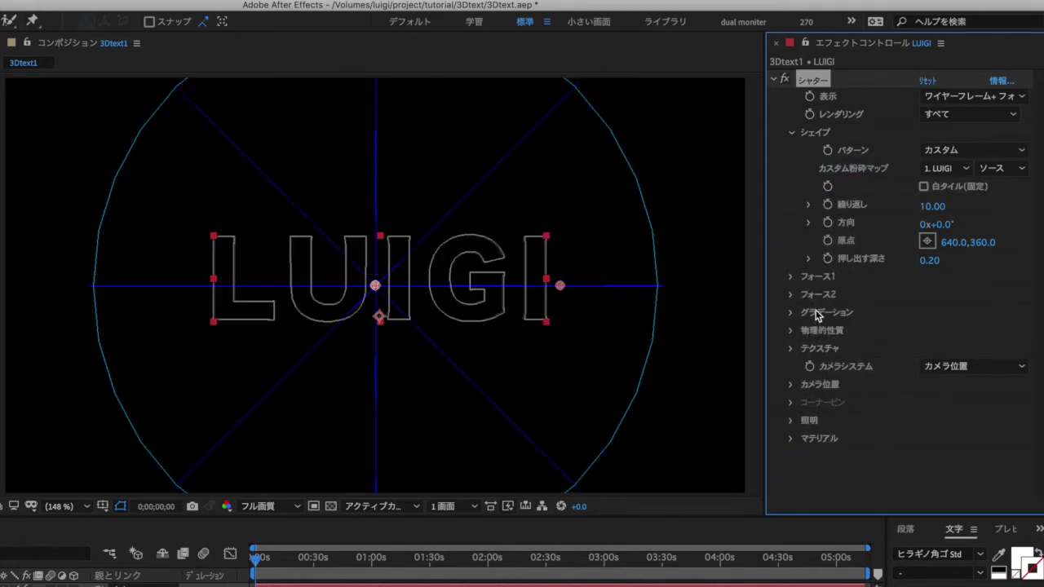
Step: Set the radius (半径) of Shatter's Force 1 to 0
left_click(790, 277)
left_click(931, 332)
type("0")
key("Return")
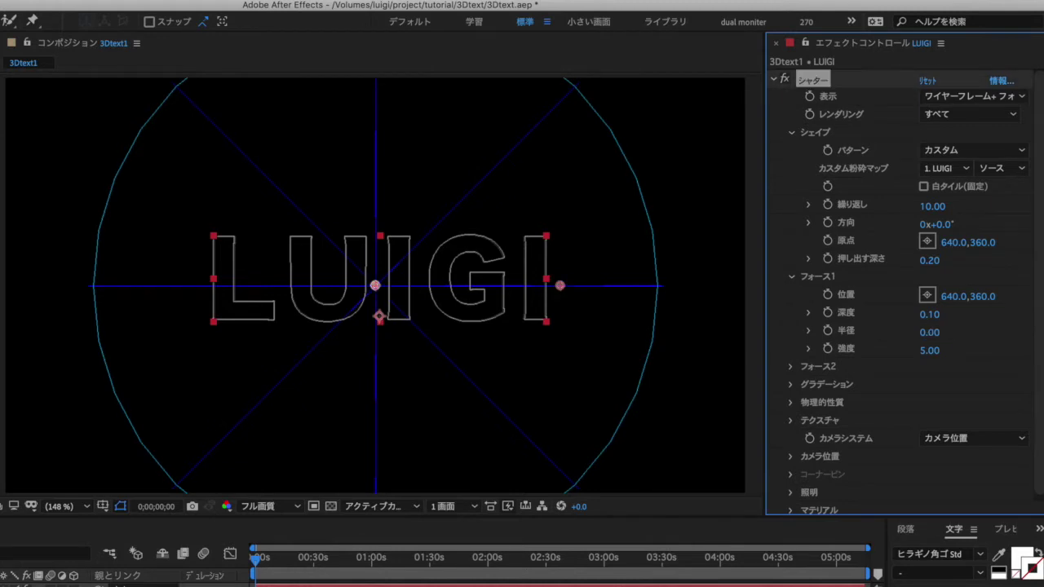
Step: Set Shatter's extrusion depth (押し出す深さ) to 0.60 and its view (表示) to Rendered (レンダリング)
left_click(788, 422)
scroll(818, 388, "down", 5)
left_click(790, 455)
scroll(897, 383, "down", 3)
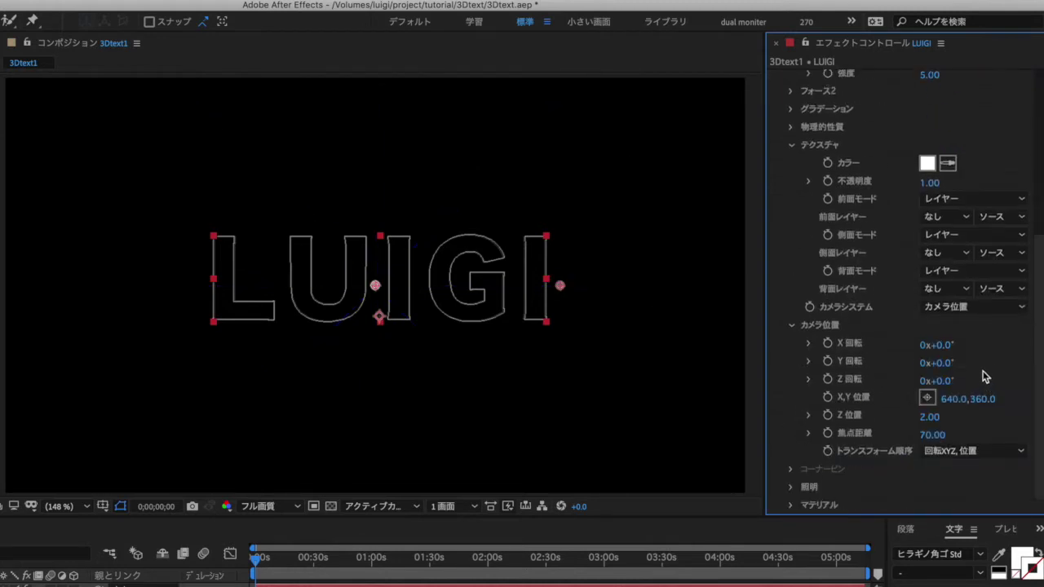
scroll(979, 200, "up", 8)
left_click_drag(950, 258, 963, 258)
left_click(936, 102)
left_click(910, 107)
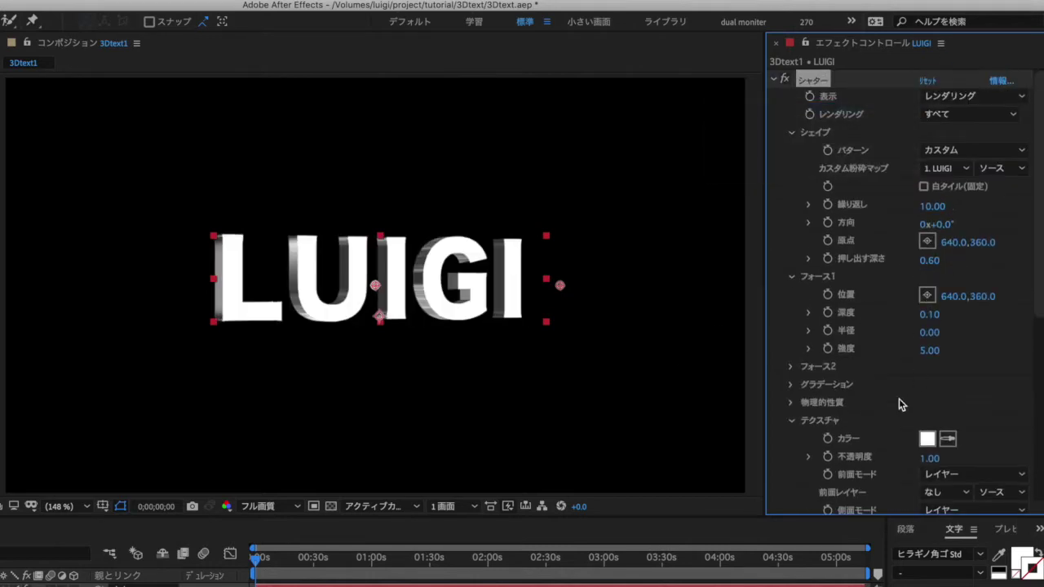
Step: Set the texture's side mode (側面モード) to Color (カラー) while viewing the text at 46° Y rotation, and return the rotation to 0°
scroll(936, 188, "down", 10)
left_click_drag(939, 311, 995, 316)
left_click(945, 184)
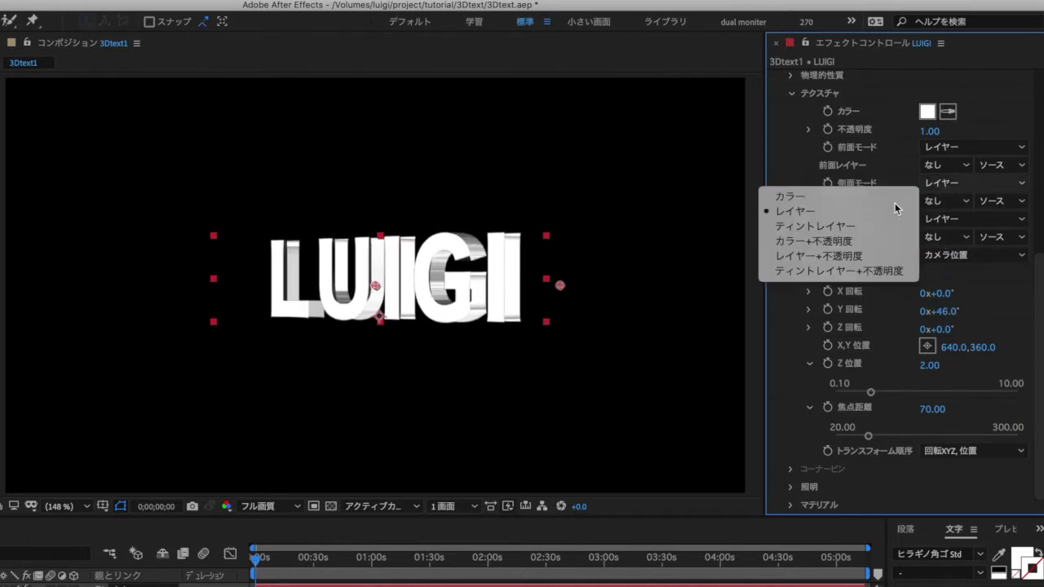
left_click(894, 197)
left_click_drag(940, 314, 909, 313)
Step: Add a point light with the default settings and place it over the top of the letter L
left_click(363, 6)
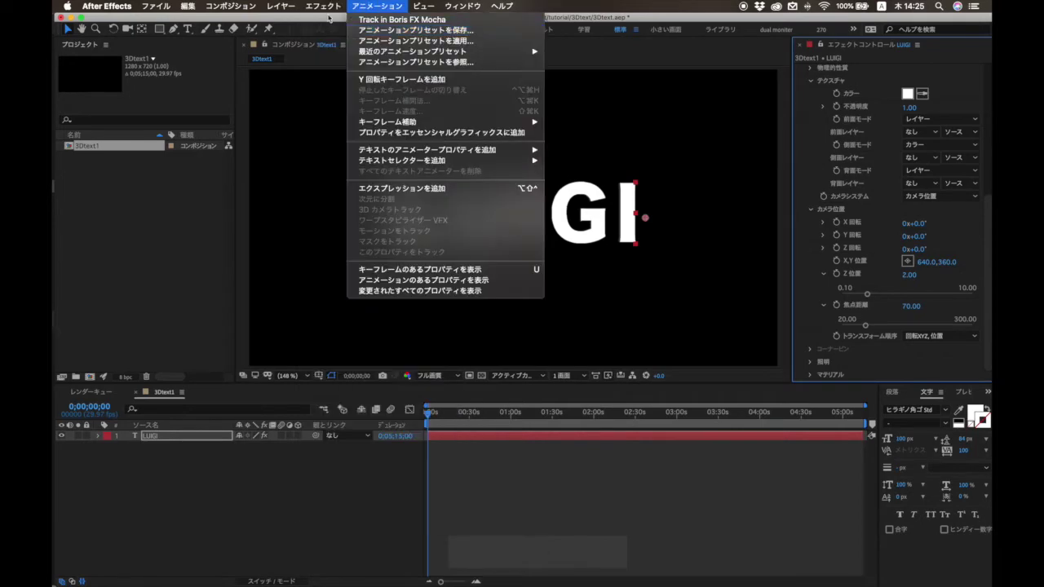
mouse_move(291, 20)
left_click(457, 40)
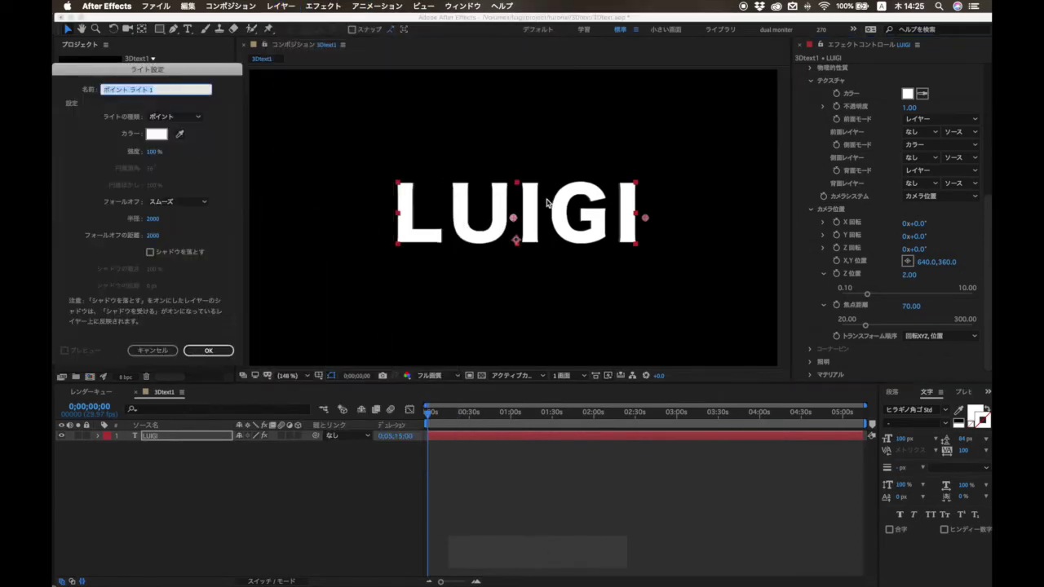
key("Return")
left_click_drag(567, 191, 478, 215)
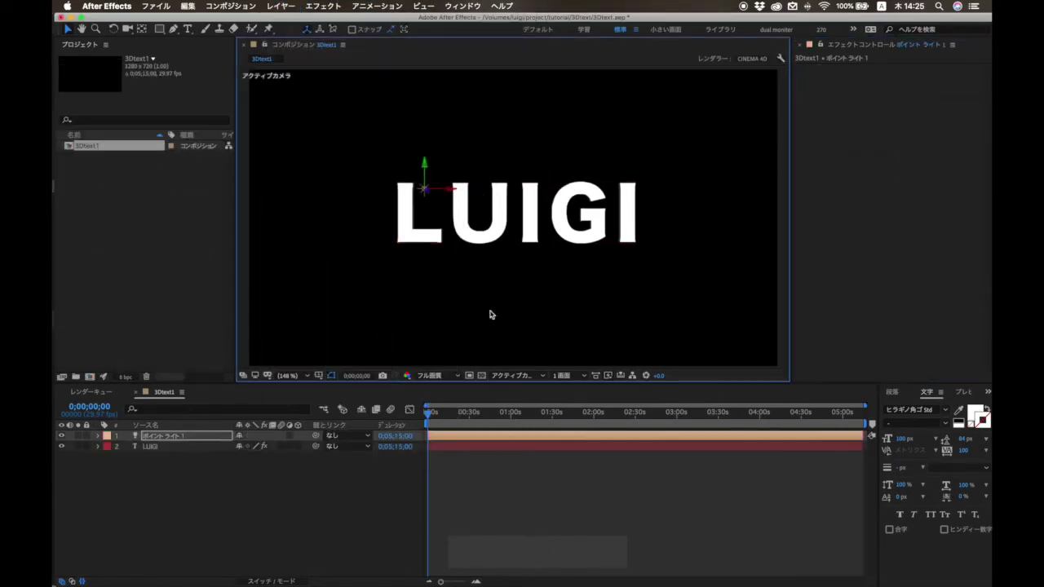
Step: Set the light type in the LUIGI layer's Shatter lighting settings to the first composition light
left_click(482, 216)
scroll(869, 350, "down", 5)
left_click(811, 361)
scroll(897, 318, "down", 2)
left_click(911, 317)
left_click(840, 342)
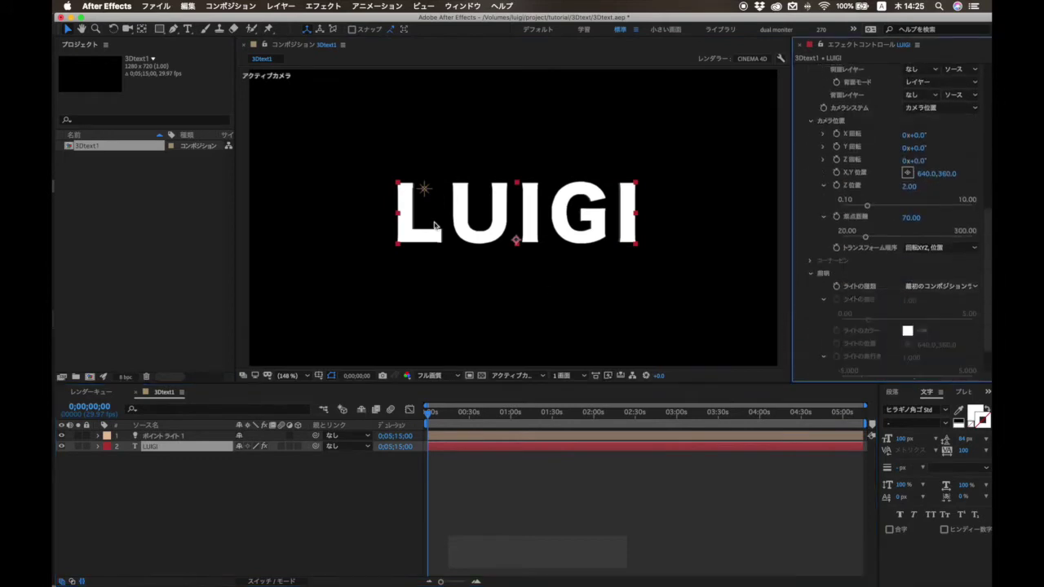
Step: Move the point light across the text to the upper part of the letter G
left_click(451, 243)
left_click(443, 195)
left_click_drag(442, 194, 571, 204)
Step: Set the Shatter camera's Y rotation on the LUIGI layer to 26° and move the point light toward the final I
left_click(611, 447)
scroll(910, 163, "down", 3)
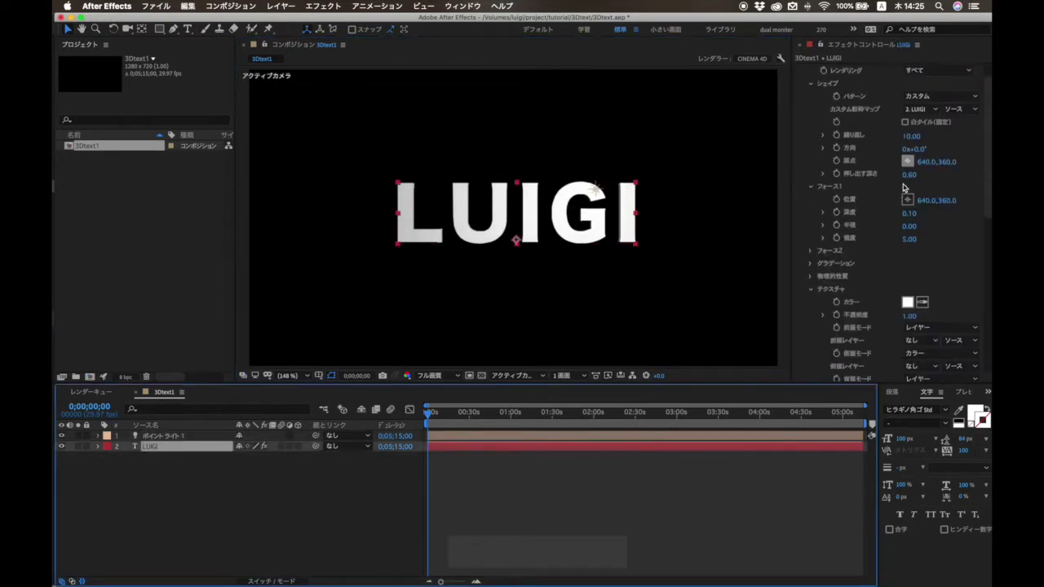
scroll(910, 161, "up", 3)
left_click_drag(911, 162, 933, 163)
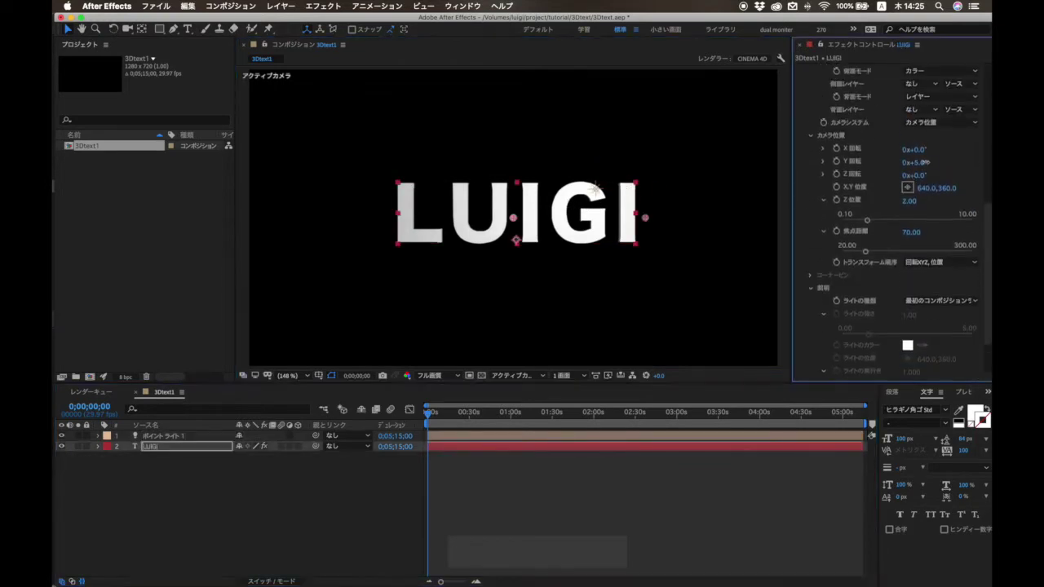
left_click(559, 436)
mouse_move(597, 189)
left_mouse_down()
mouse_move(652, 188)
mouse_move(416, 214)
mouse_move(727, 210)
mouse_move(478, 204)
mouse_move(697, 214)
mouse_move(627, 214)
left_mouse_up()
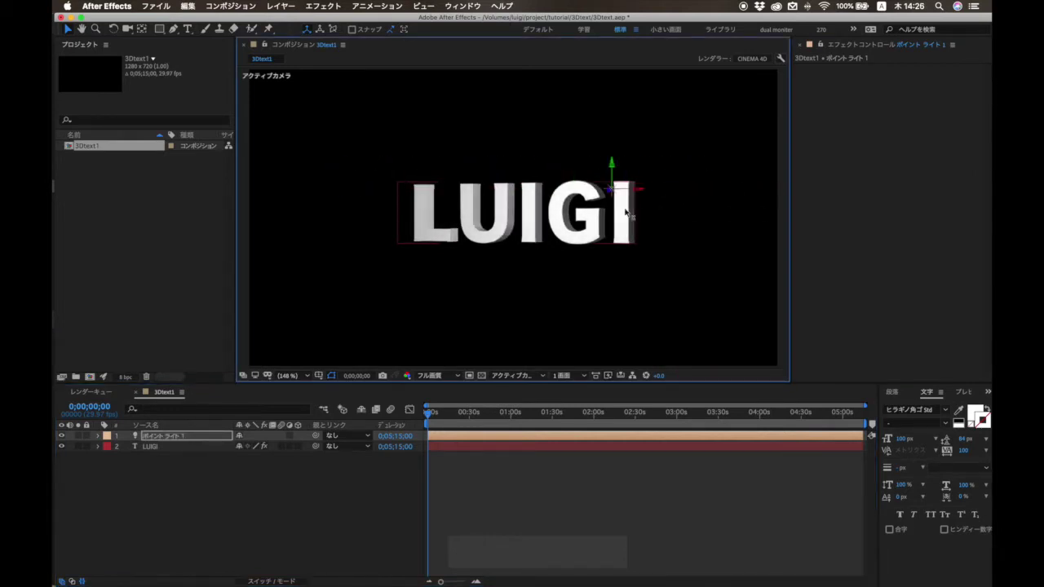
Step: Set the Shatter camera's Y rotation on the LUIGI layer back to 0°
left_click(493, 449)
scroll(923, 210, "down", 3)
left_click(917, 106)
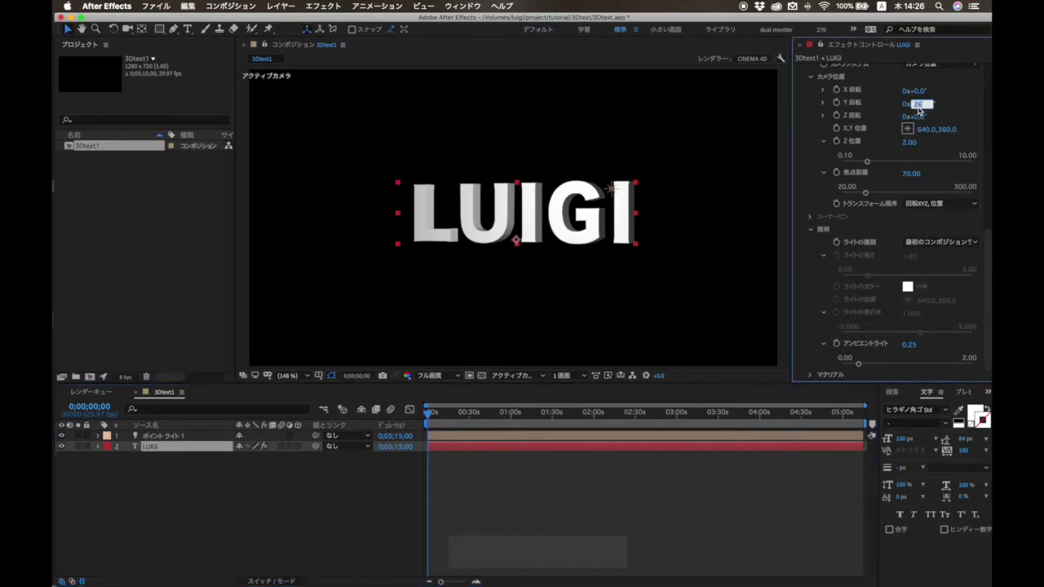
type("0x+0.0°")
key("Return")
Step: At 0;00;01;01, set Shatter's Force 1 radius (半径) to 0.41 and depth (深度) to 0.47
key("space")
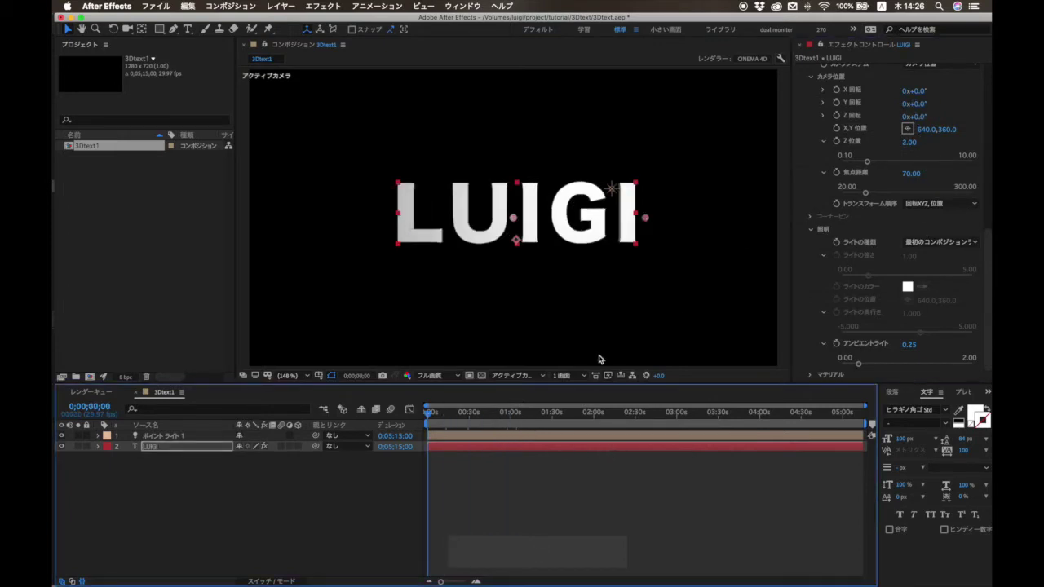
key("asciicircum")
key("asciicircum")
key("asciicircum")
key("asciicircum")
key("asciicircum")
left_click(473, 413)
scroll(857, 244, "up", 10)
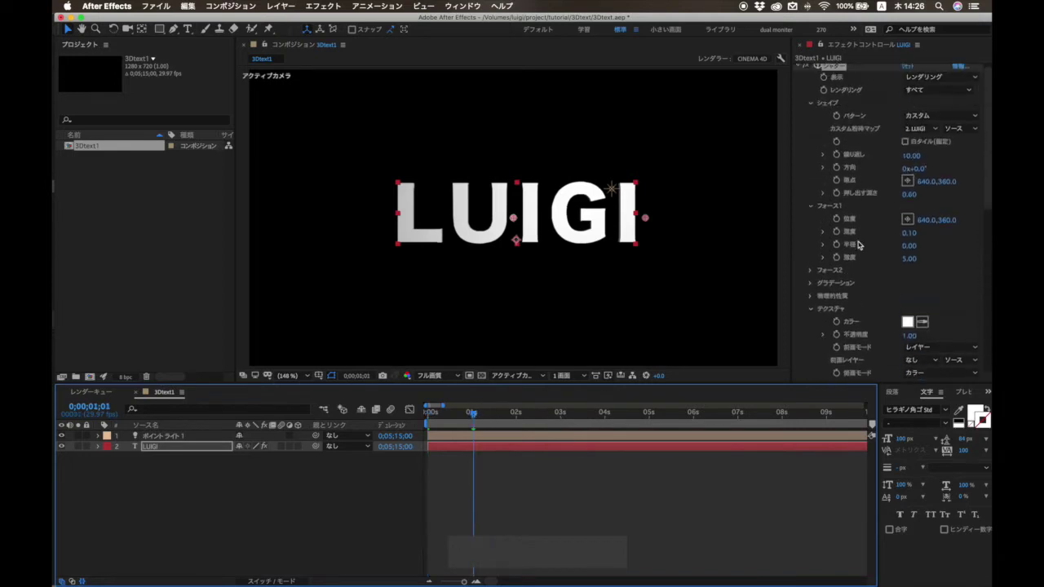
left_click_drag(908, 246, 933, 236)
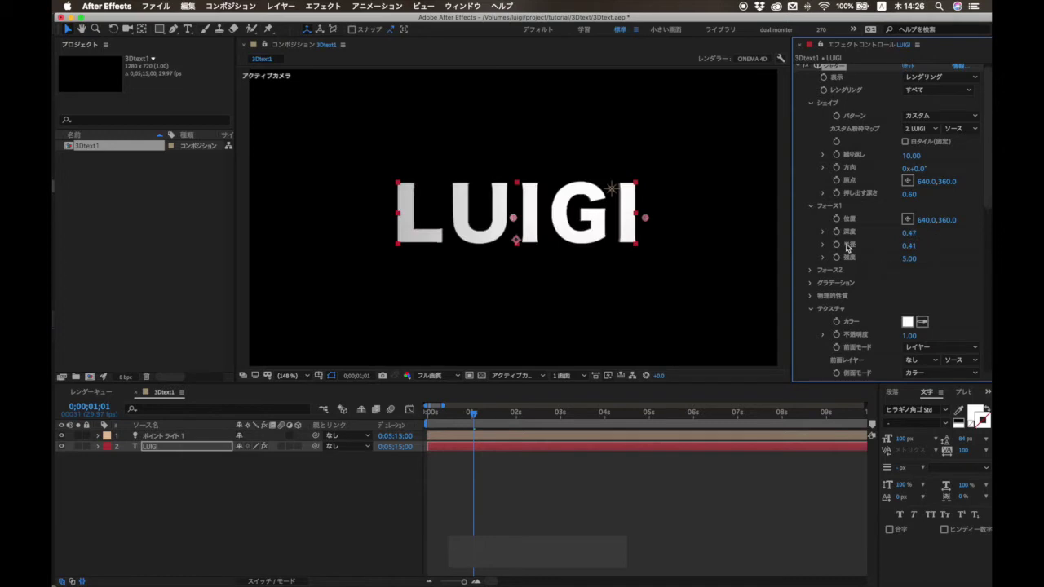
Step: Keyframe the Force 1 depth from 0.47 to 0.00 at 0;00;01;11, and preview the animation with the work area ending near 0;00;02;24
key("shift+super+Right")
left_click(910, 234)
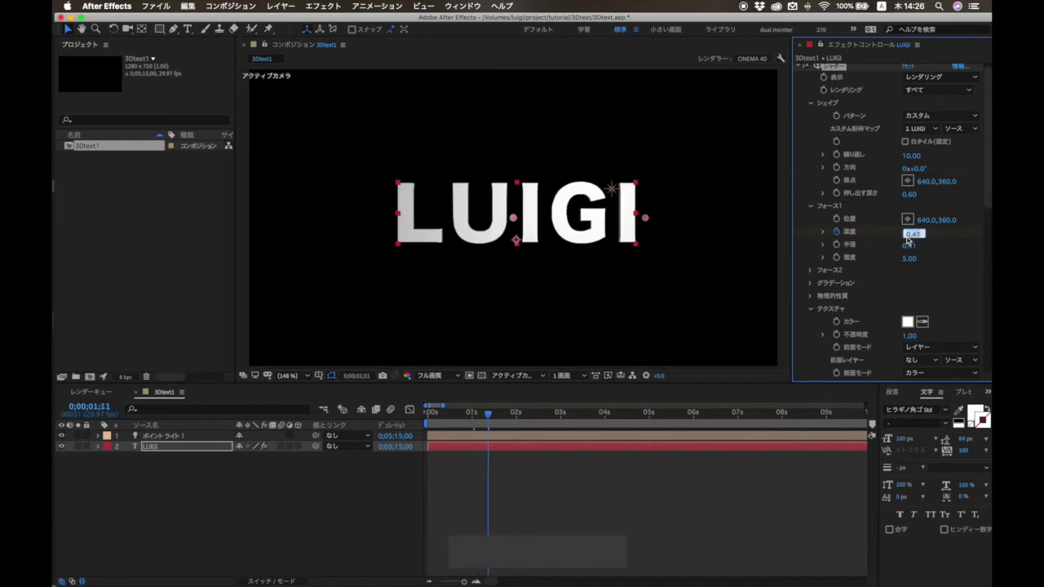
type("0.60")
key("Return")
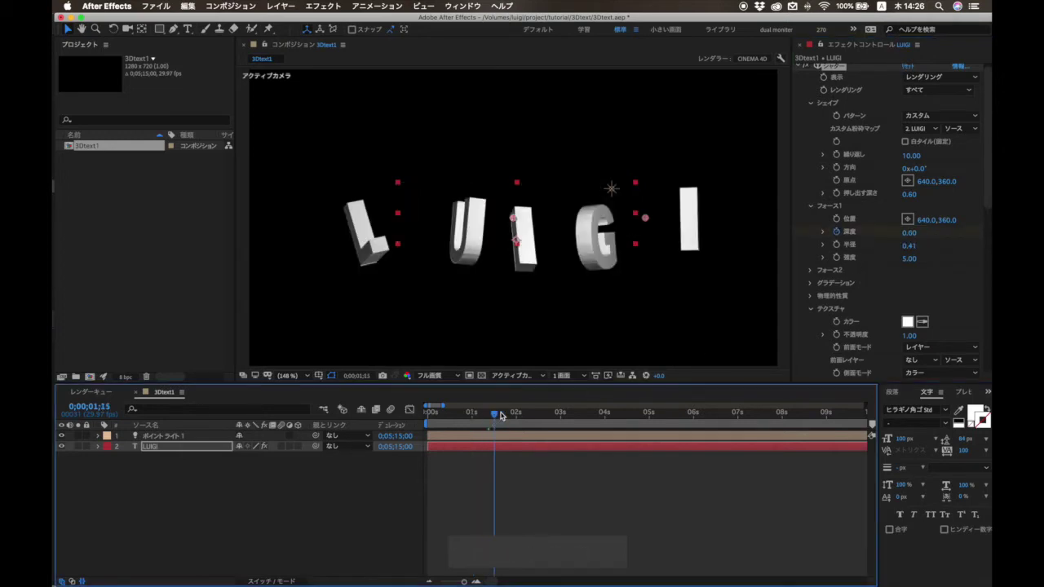
left_click_drag(487, 414, 551, 415)
key("ctrl+0")
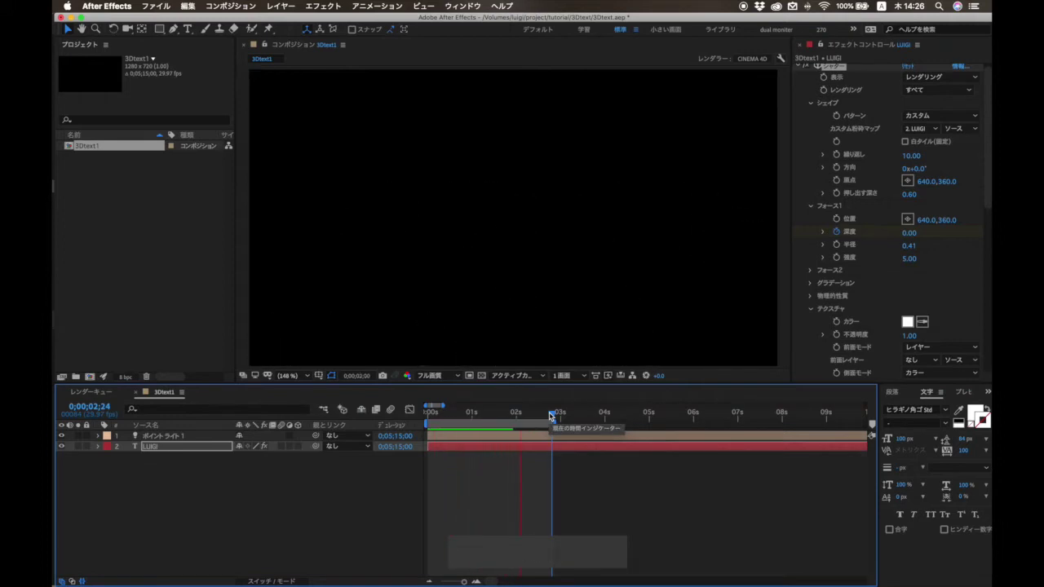
Step: Set Force 1 strength (強度) to 10 and the gravity (重力) in Shatter's physics settings to 1.00
left_click(908, 259)
type("10")
key("Return")
scroll(892, 274, "down", 5)
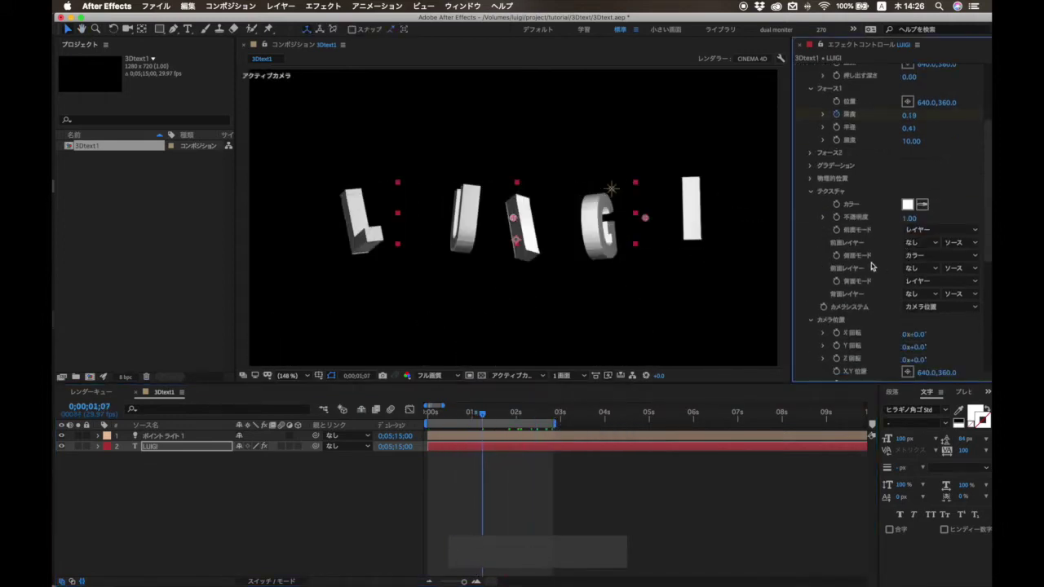
left_click(810, 179)
key("Return")
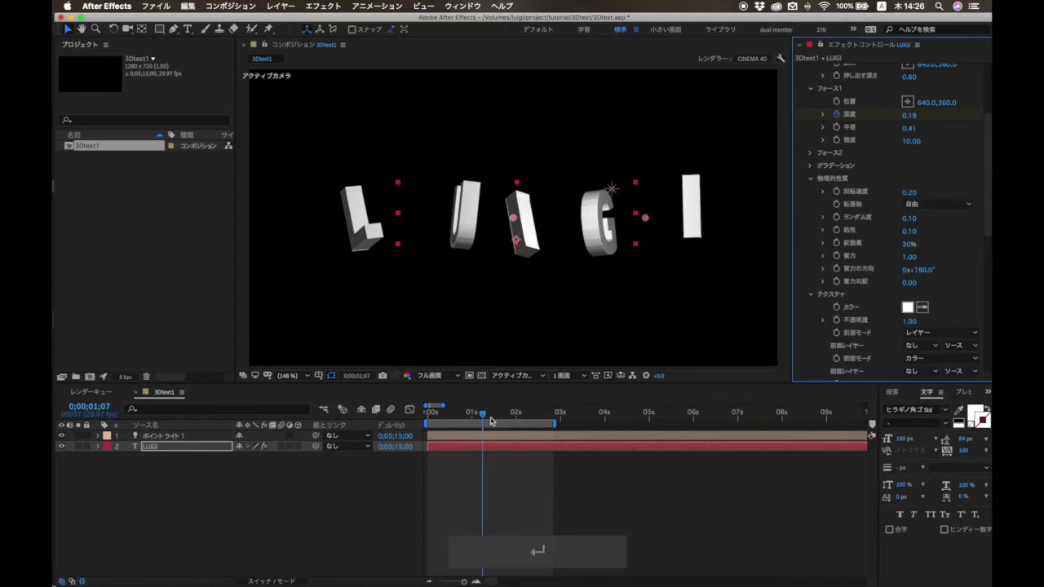
Step: Preview the shatter animation from the start of the timeline
left_click_drag(484, 414, 371, 426)
key("space")
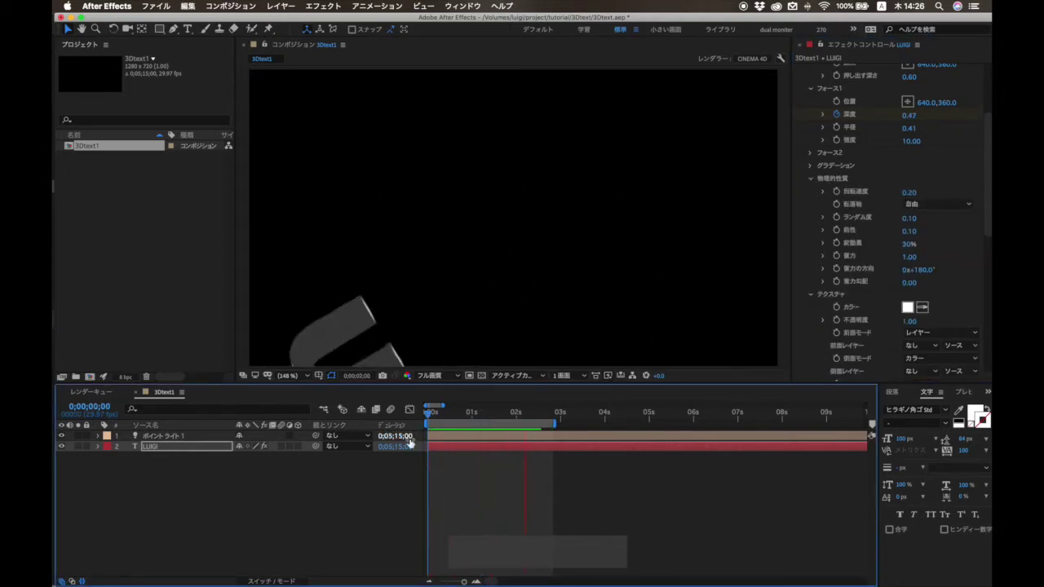
key("space")
key("ctrl+KP_0")
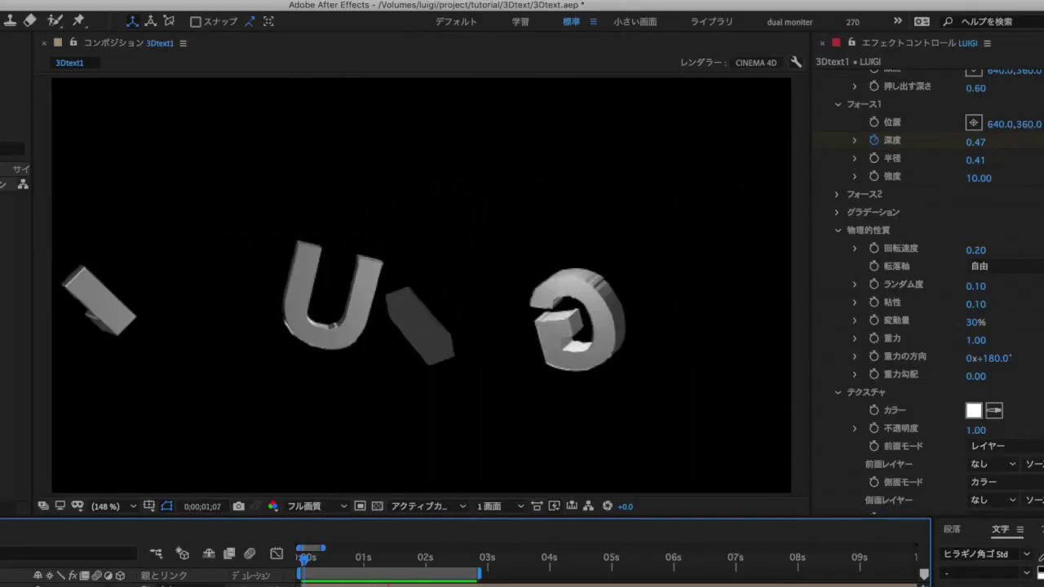
key("space")
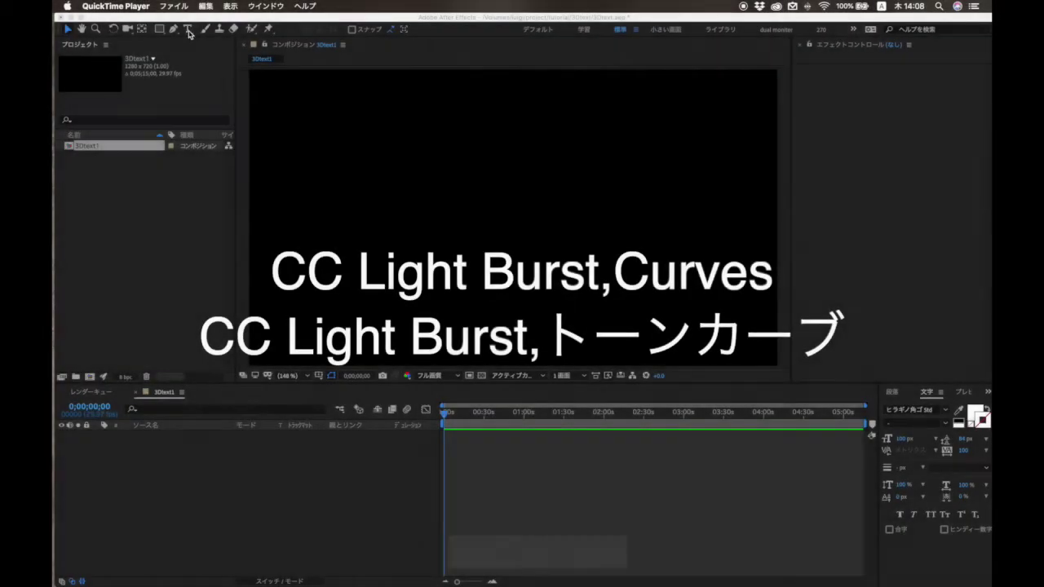
Step: Create a new LUIGI text layer in the empty composition, enlarge it and center it in the frame
left_click(491, 281)
left_click(187, 30)
left_click(529, 239)
type("LUIGI")
left_click(68, 29)
left_click_drag(459, 224, 370, 220)
left_click_drag(506, 238, 530, 237)
Step: Duplicate the LUIGI text layer and apply the CC Light Burst 2.5 effect to the lower copy
left_click(508, 438)
key("super+d")
left_click(508, 446)
left_click(323, 6)
mouse_move(379, 514)
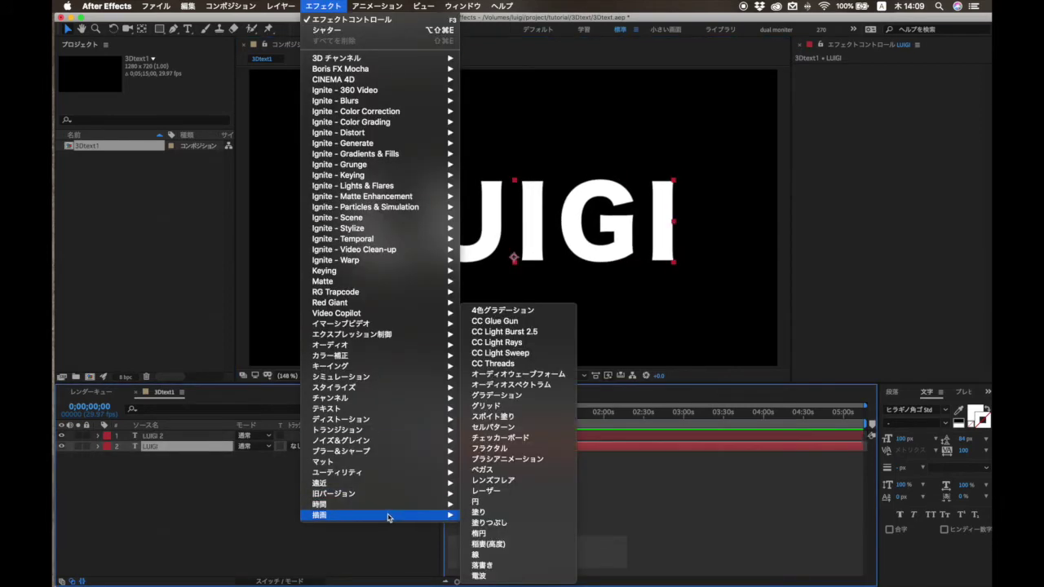
left_click(504, 331)
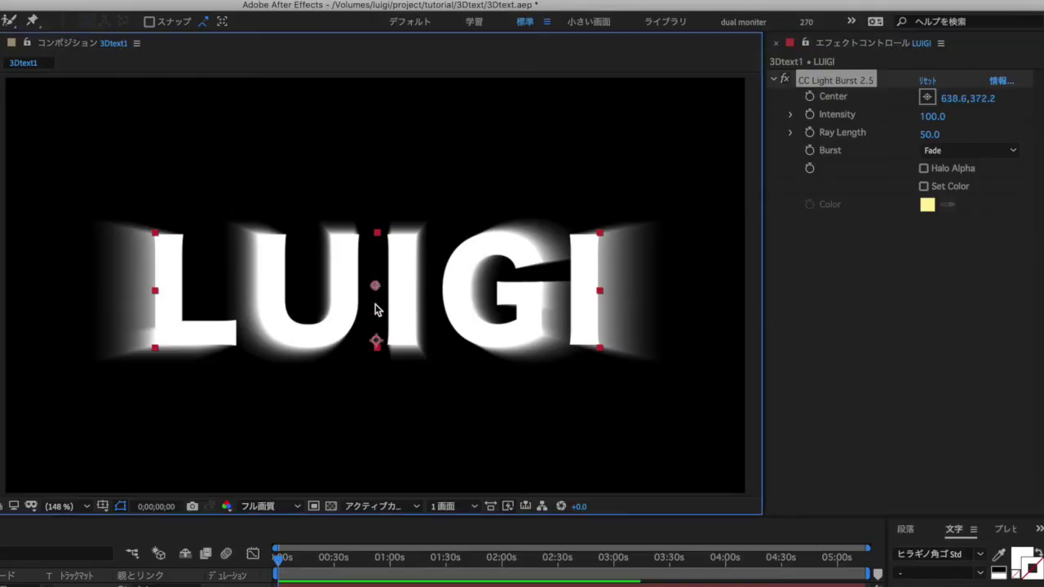
Step: Set the light burst's Ray Length to 12 and move its Center above the text to about 646.8, 98.8
left_click_drag(386, 267, 384, 217)
left_click(931, 135)
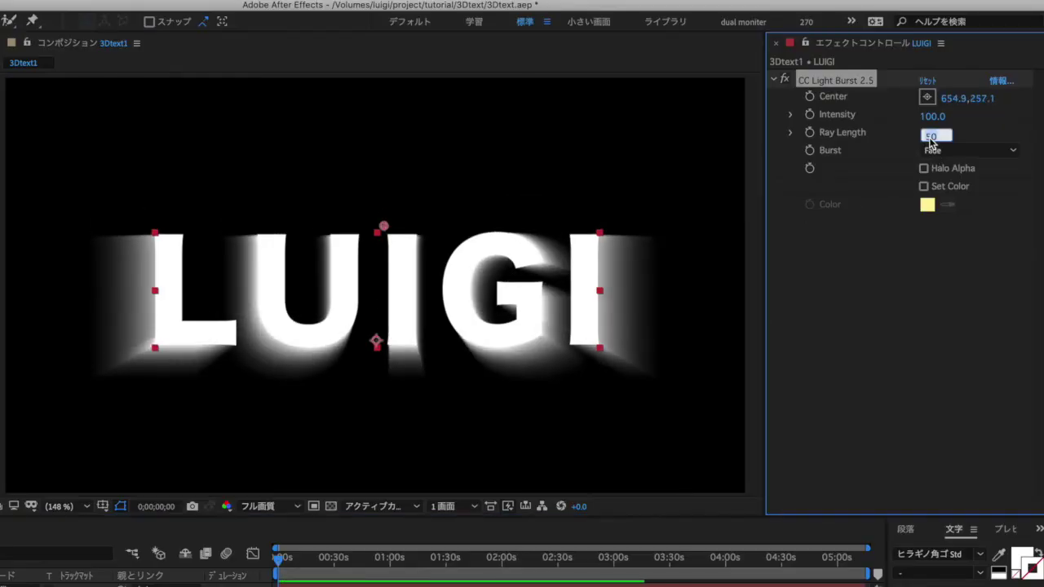
type("10")
key("Return")
left_click_drag(382, 227, 376, 188)
left_click_drag(930, 134, 936, 135)
mouse_move(384, 133)
left_mouse_down()
mouse_move(382, 107)
mouse_move(529, 126)
mouse_move(212, 118)
mouse_move(443, 151)
mouse_move(375, 147)
mouse_move(380, 130)
left_mouse_up()
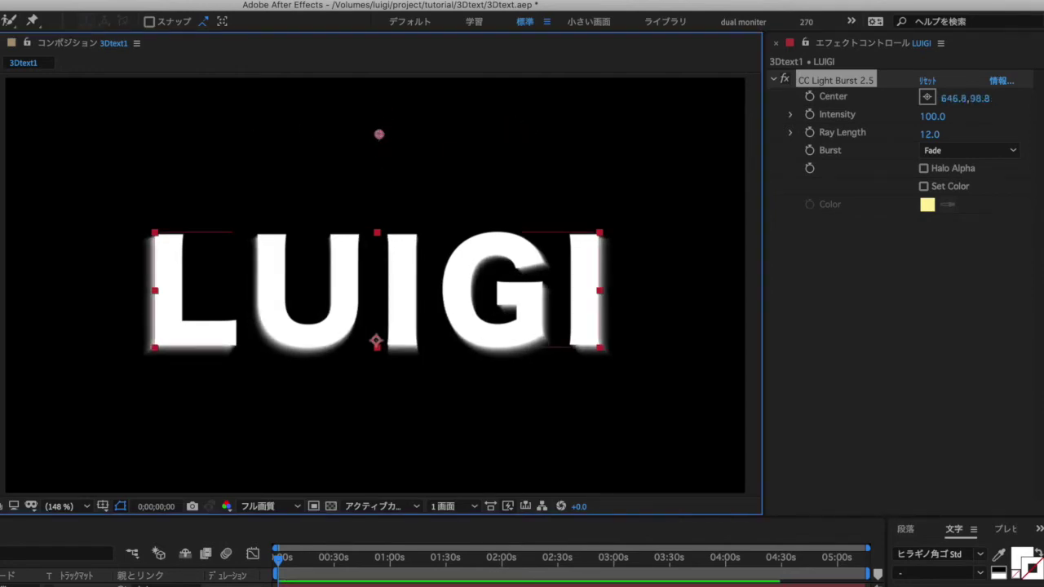
Step: Apply Curves to the lower LUIGI layer and steepen its Alpha channel curve so the blurred rays become solid
left_click(946, 212)
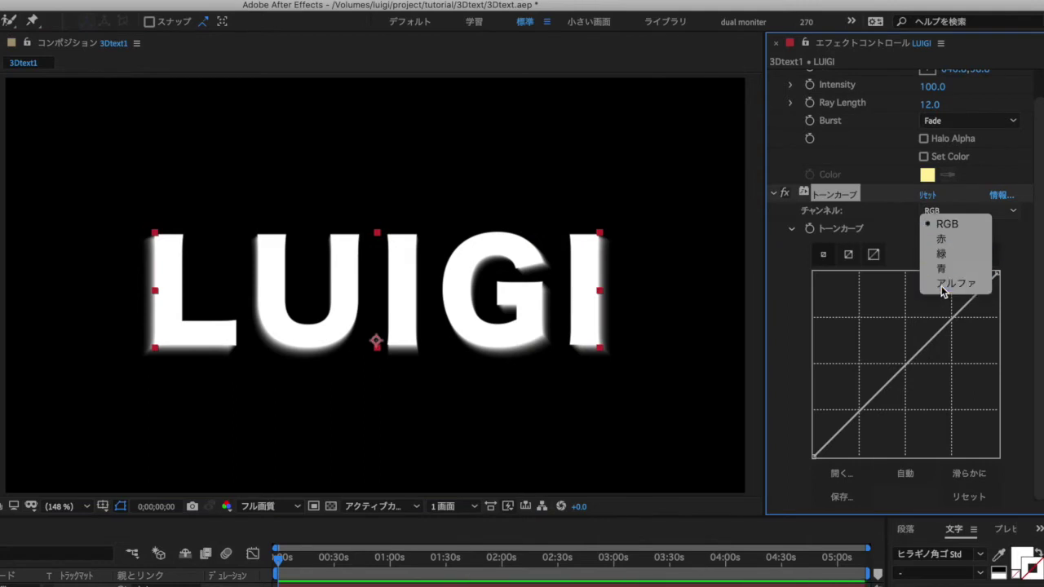
left_click(941, 285)
left_click_drag(993, 274, 927, 272)
left_click_drag(815, 455, 848, 455)
left_click_drag(927, 272, 858, 274)
left_click_drag(848, 455, 815, 455)
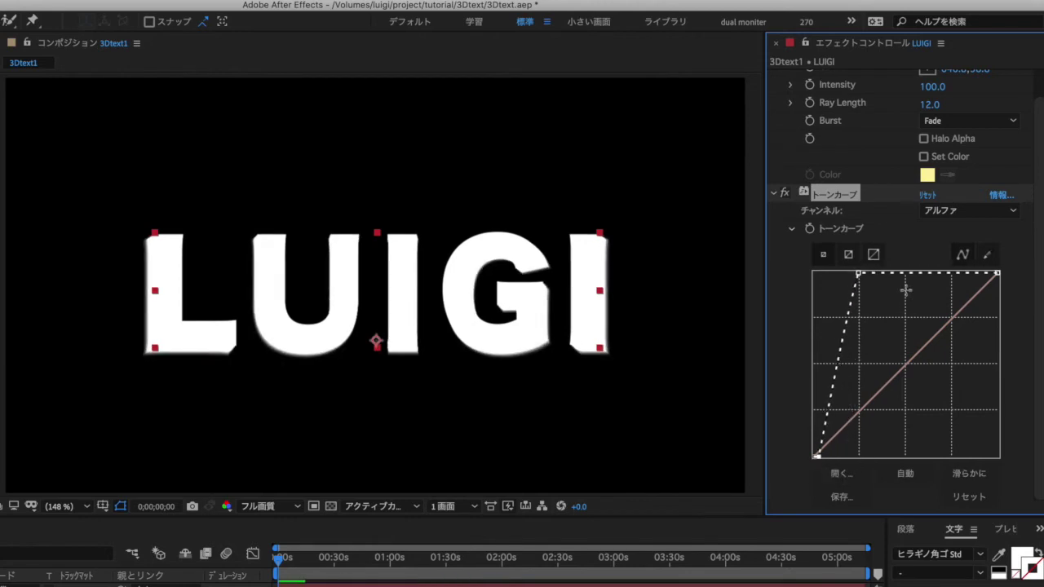
left_click_drag(857, 273, 823, 274)
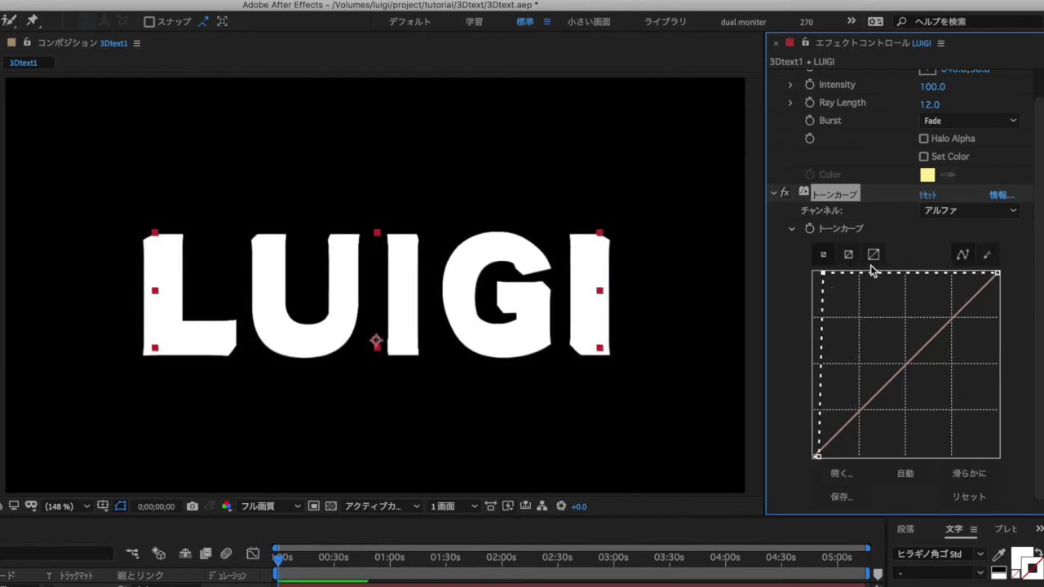
Step: Lower the white end of the Curves effect's RGB curve to darken the extrusion to gray
left_click(969, 210)
left_click(950, 218)
left_click_drag(996, 272, 1020, 382)
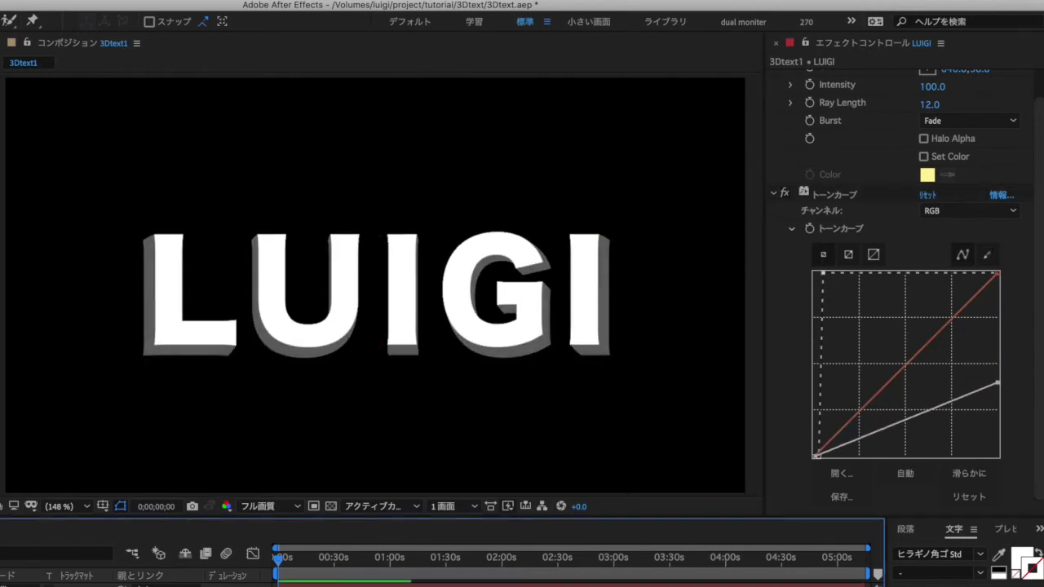
Step: Move the CC Light Burst 2.5 Center above the text to about 600.8, 105.6
scroll(807, 163, "up", 2)
left_click(832, 80)
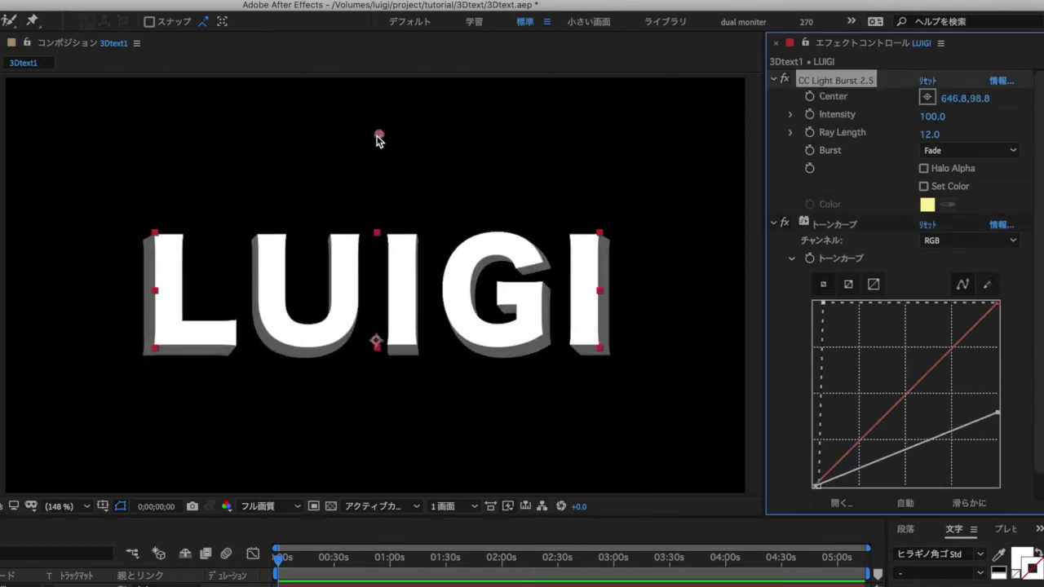
mouse_move(377, 139)
left_mouse_down()
mouse_move(128, 161)
mouse_move(666, 171)
mouse_move(78, 177)
mouse_move(576, 170)
mouse_move(329, 172)
mouse_move(384, 381)
mouse_move(162, 213)
mouse_move(687, 433)
mouse_move(356, 188)
mouse_move(399, 160)
mouse_move(352, 145)
left_mouse_up()
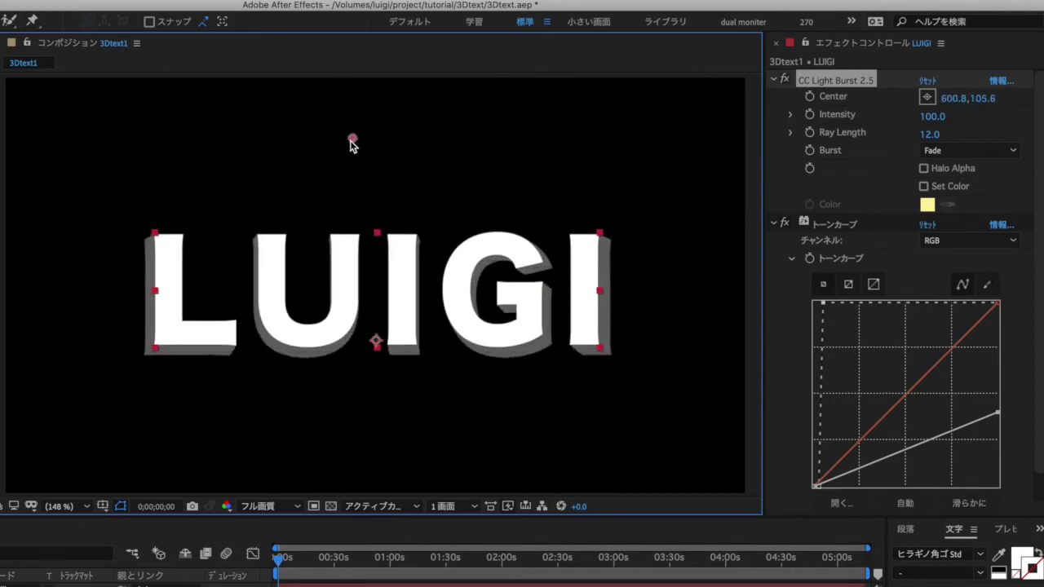
left_click(383, 585)
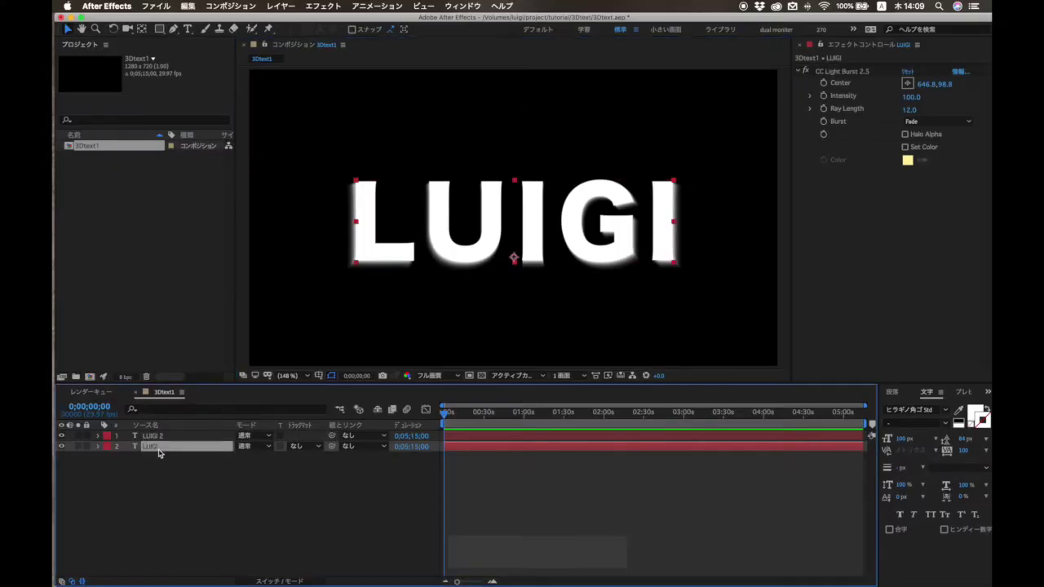
left_click(281, 6)
mouse_move(331, 356)
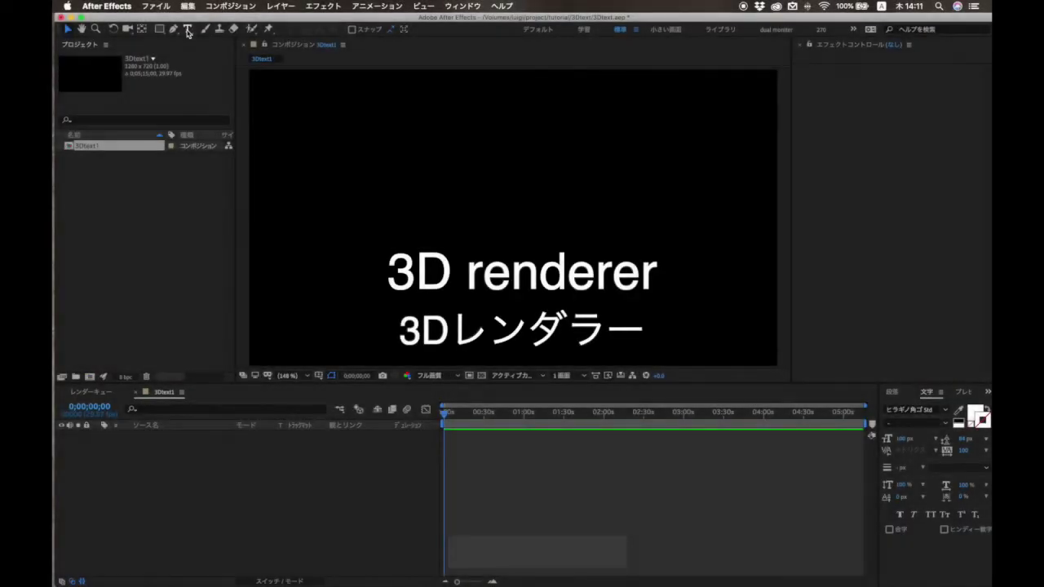
Step: Create a LUIGI text layer in the middle of the empty composition and enlarge it to about 186%
left_click(512, 218)
type("LUIGI")
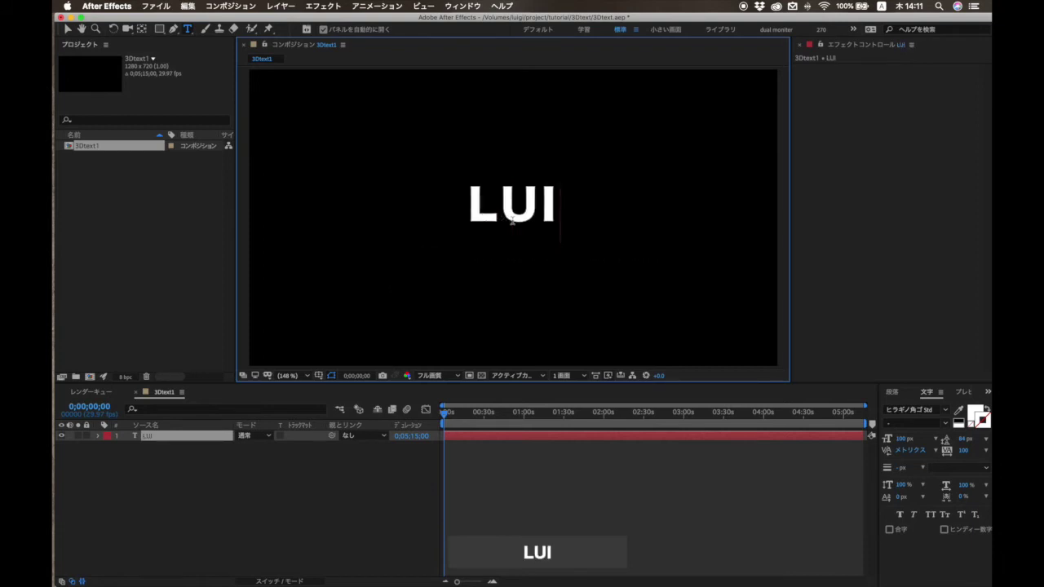
left_click(69, 29)
left_click_drag(582, 205, 645, 207)
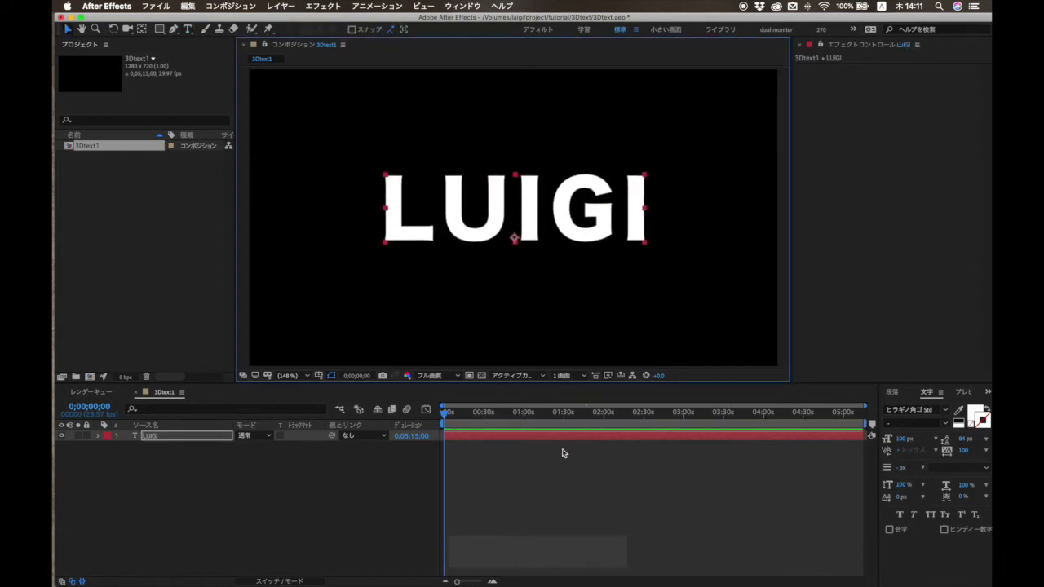
Step: Make the LUIGI layer 3D and set the composition's 3D renderer to CINEMA 4D
left_click(285, 581)
left_click(300, 437)
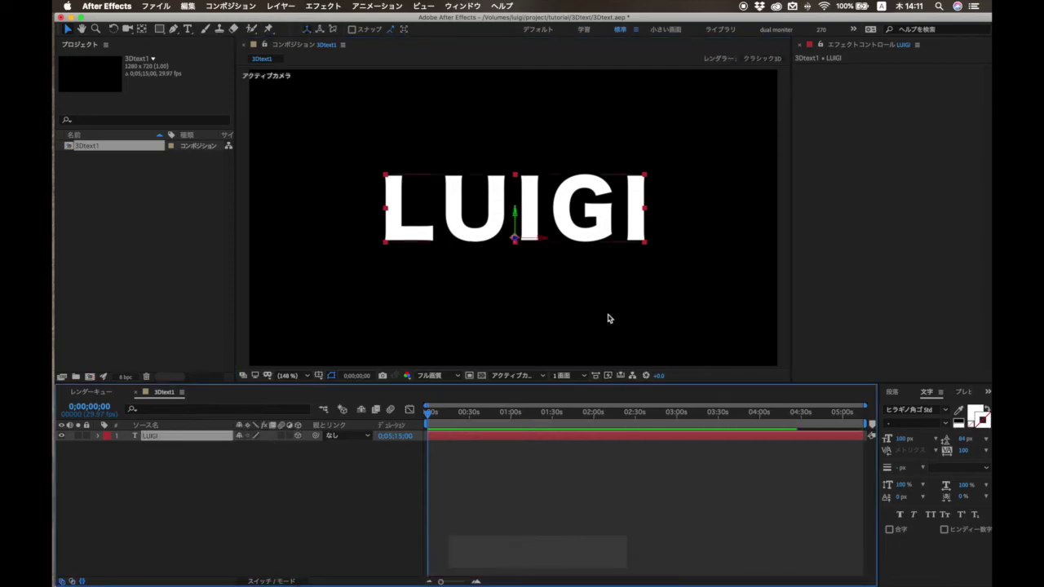
left_click(747, 58)
left_click(174, 210)
left_click(163, 243)
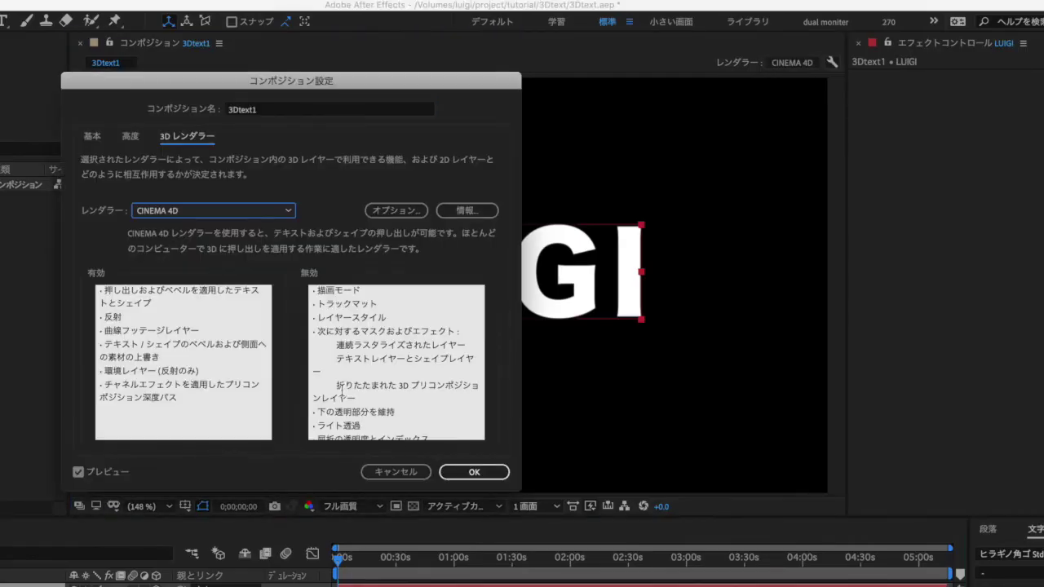
left_click(473, 472)
Step: Set the LUIGI layer's extrusion depth to 50 and its bevel style to concave (凹型)
key("a")
key("a")
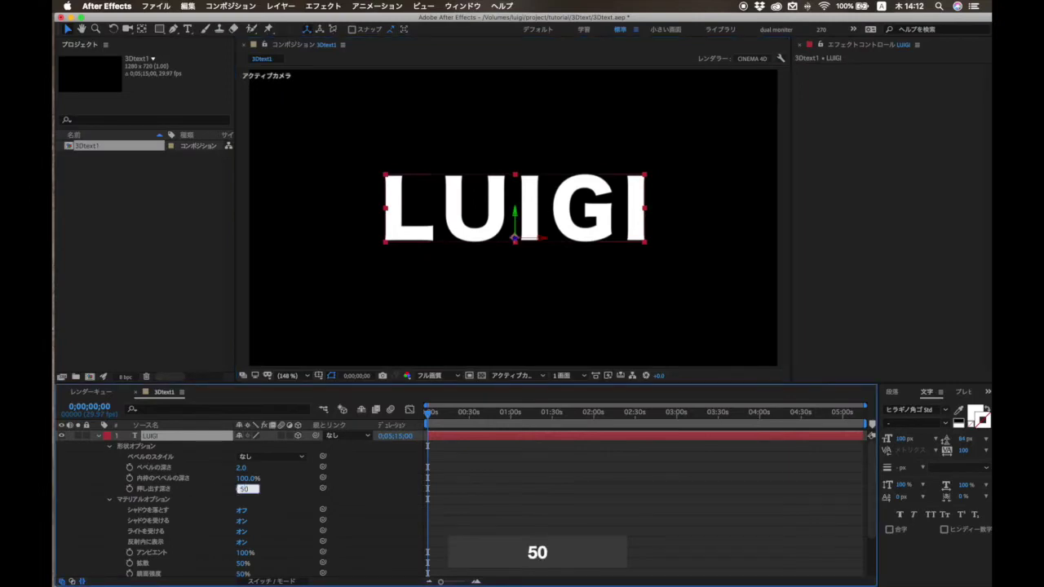
key("Return")
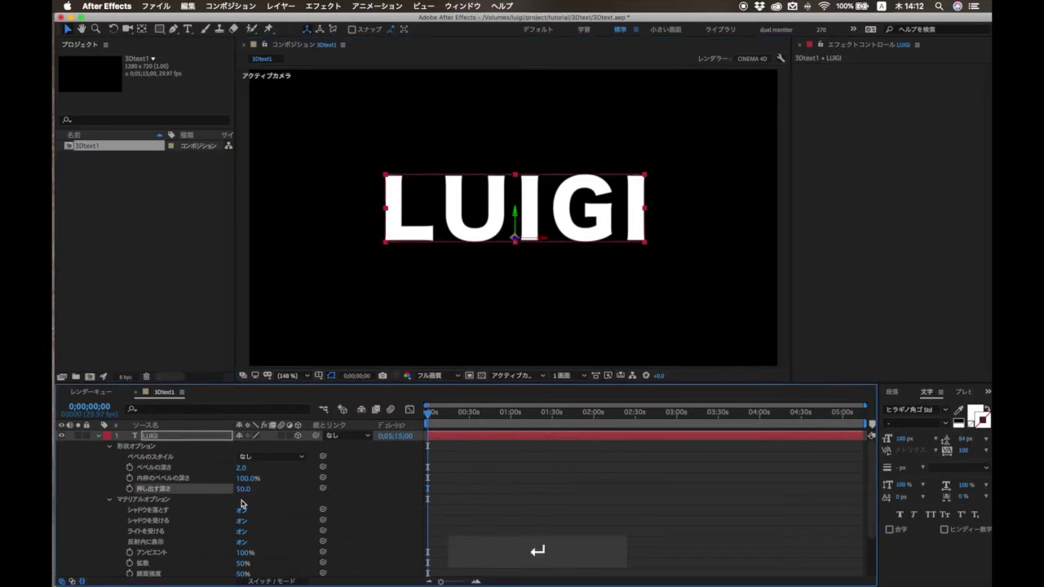
left_click(245, 456)
left_click(256, 488)
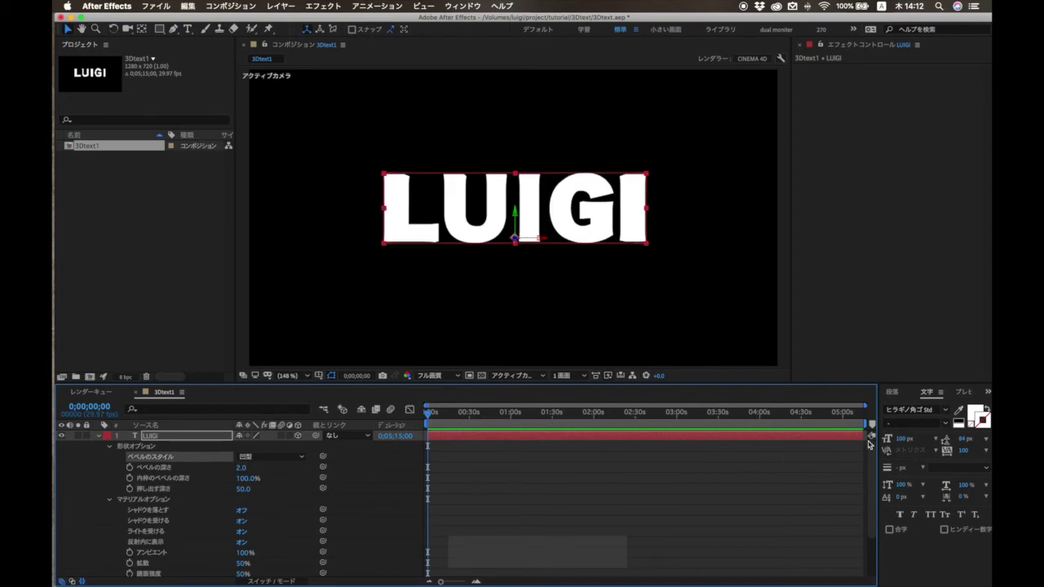
Step: Color the text fill silver and give it a 5 px orange stroke
left_click(978, 417)
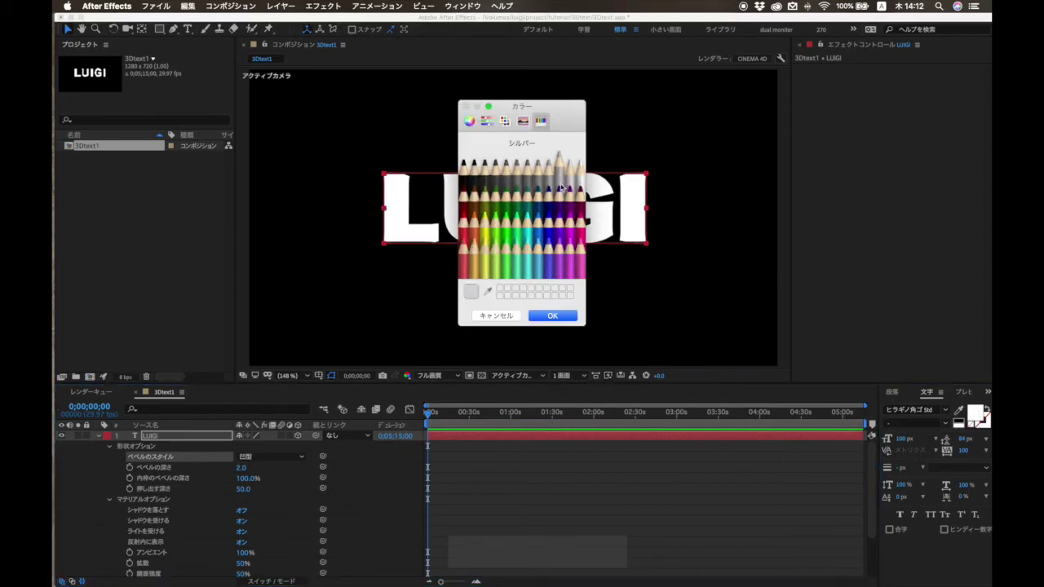
key("Return")
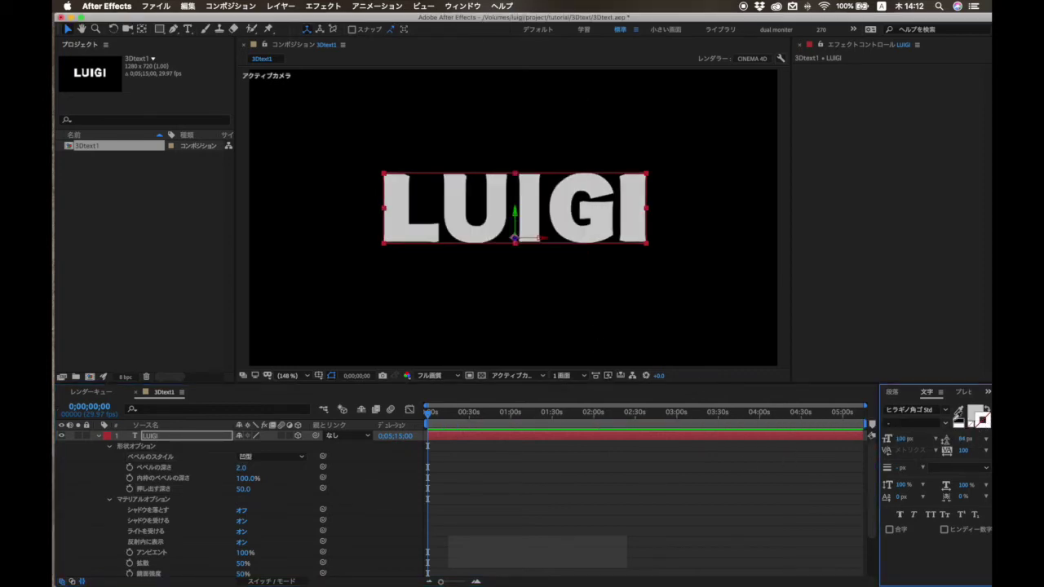
left_click(980, 419)
left_click(469, 121)
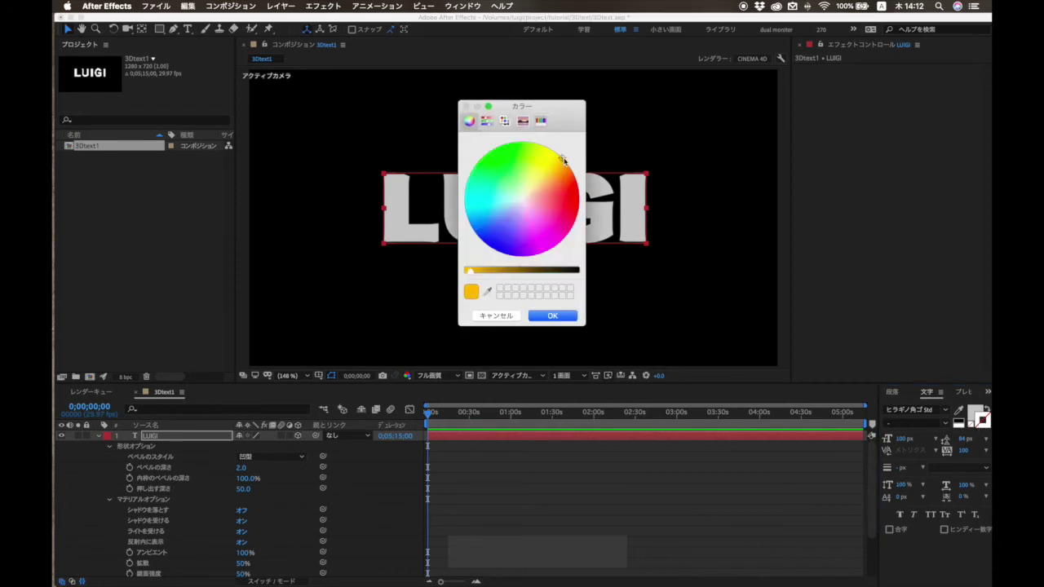
left_click(544, 316)
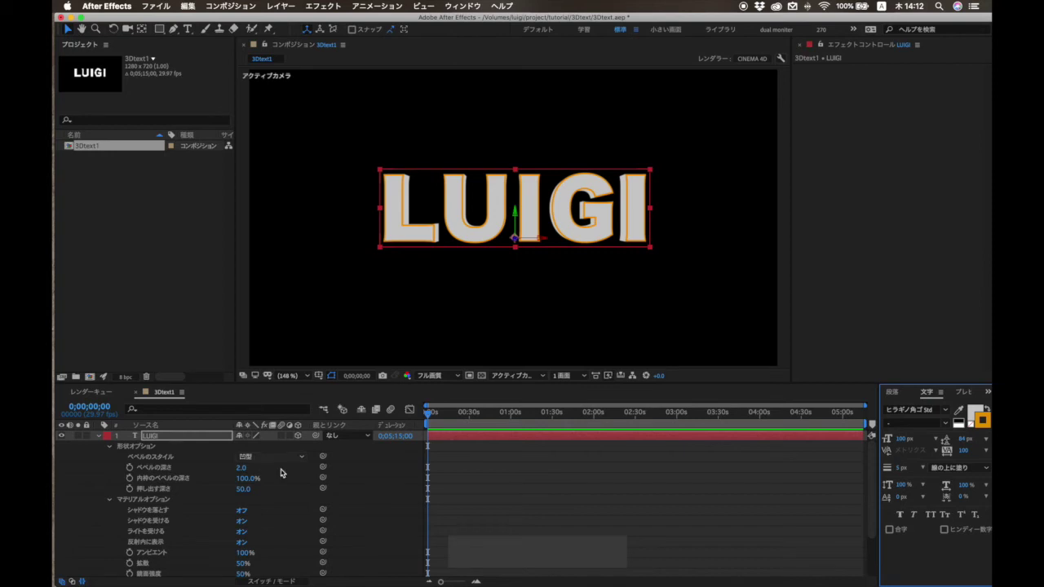
Step: Add a point light to the composition and place it above the letter U of the text
left_click(492, 518)
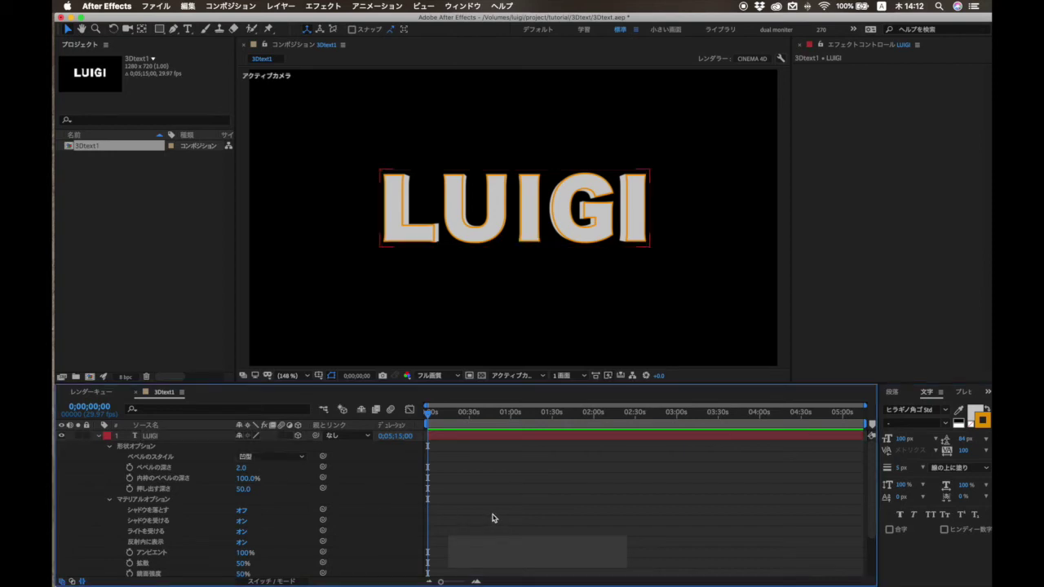
left_click(282, 6)
mouse_move(294, 16)
left_click(440, 40)
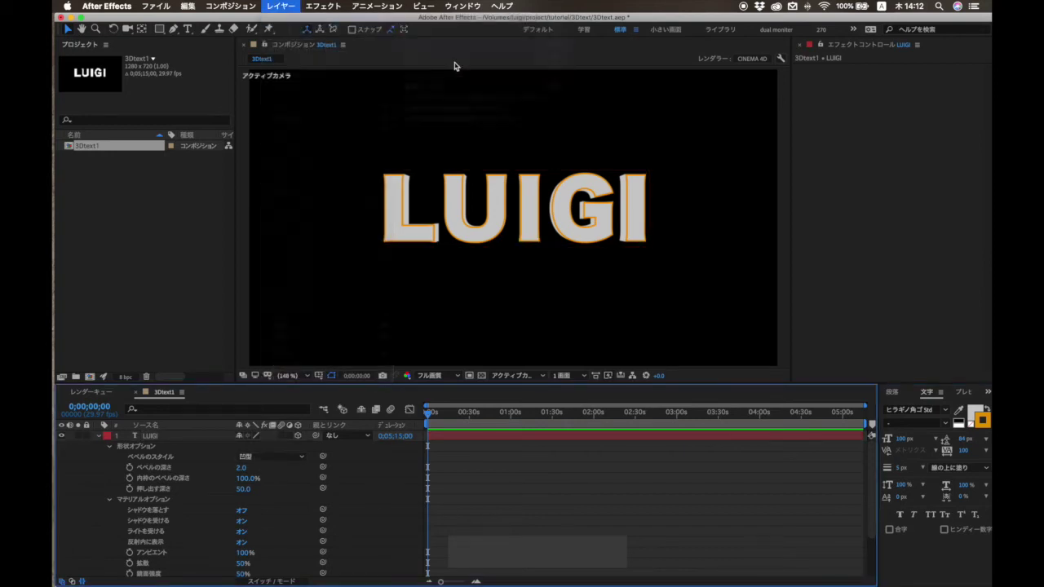
key("Return")
mouse_move(567, 189)
left_mouse_down()
mouse_move(340, 196)
mouse_move(629, 210)
mouse_move(516, 212)
mouse_move(481, 136)
left_mouse_up()
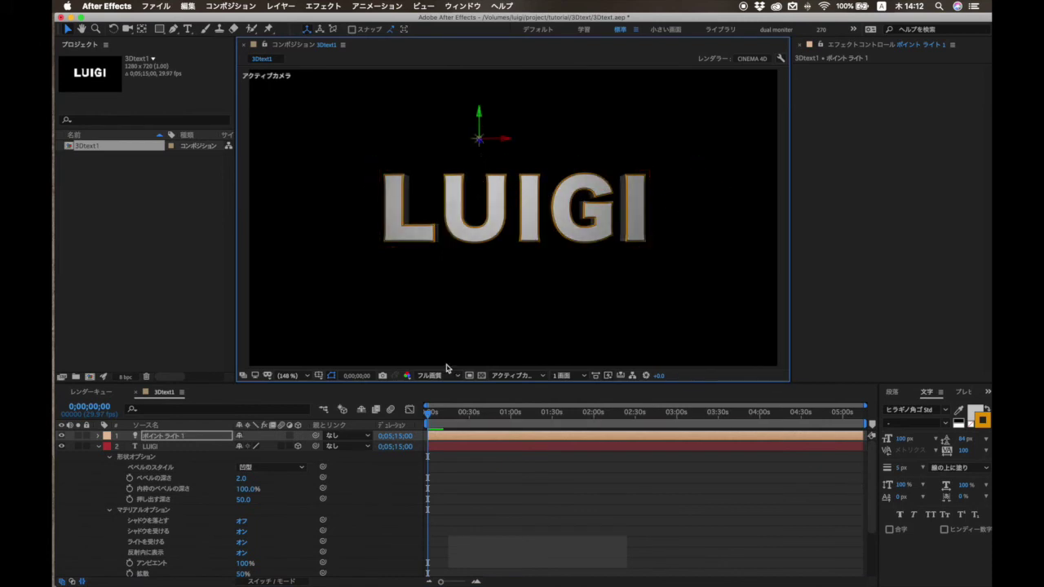
Step: Set the LUIGI layer's specular intensity to 100% and specular shininess to 47% in its material options
left_click(473, 449)
scroll(245, 505, "down", 5)
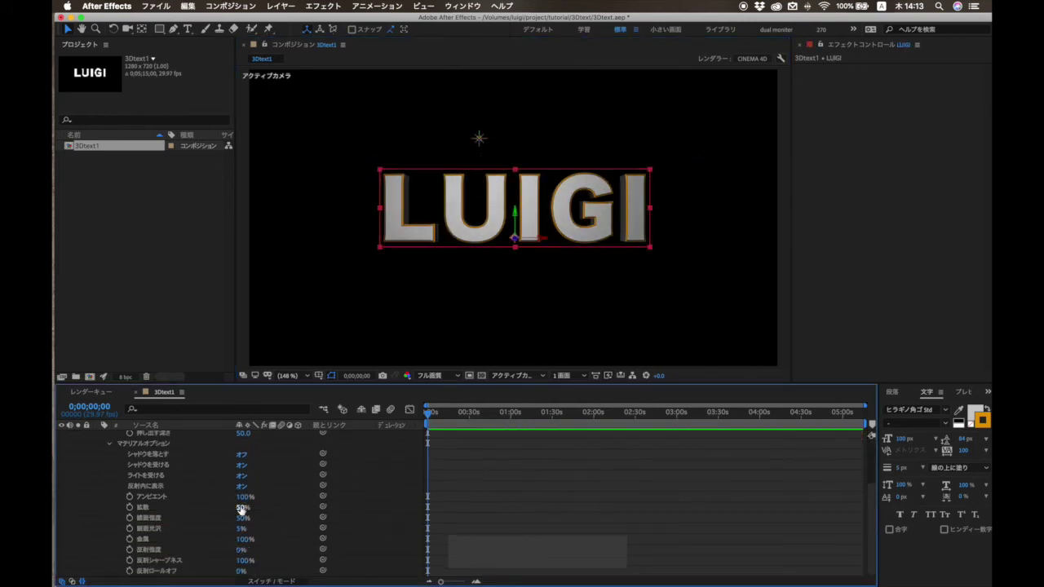
left_click_drag(242, 519, 293, 560)
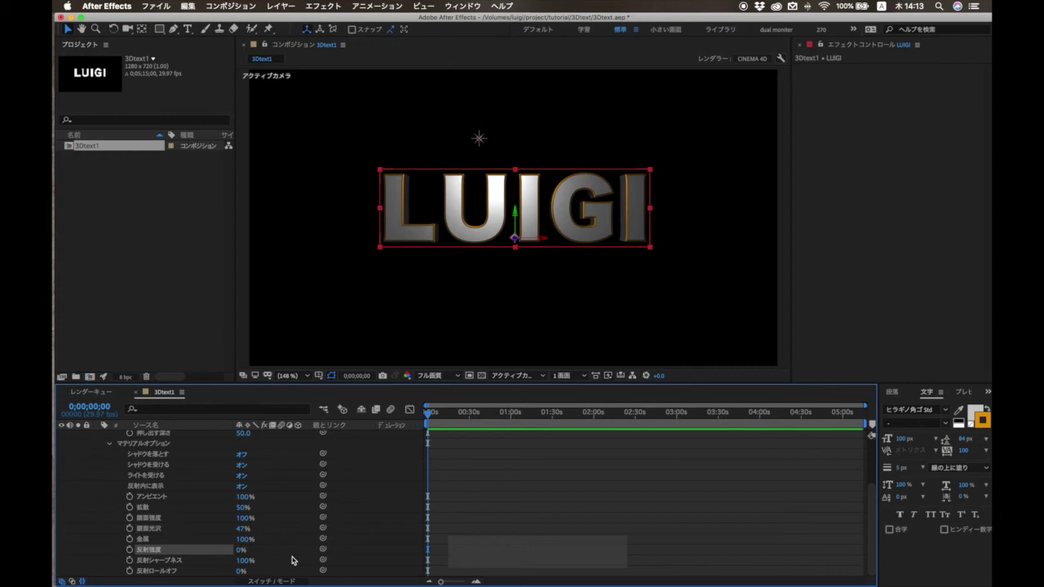
scroll(502, 520, "up", 3)
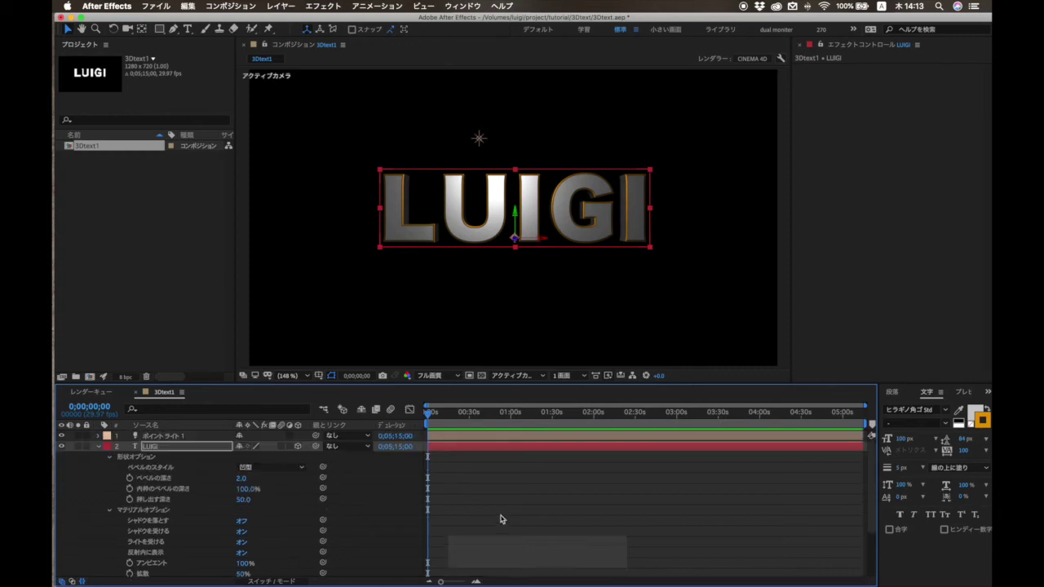
Step: Try rotating the 3D LUIGI layer around its X, Y and Z axes, and undo the rotations
key("r")
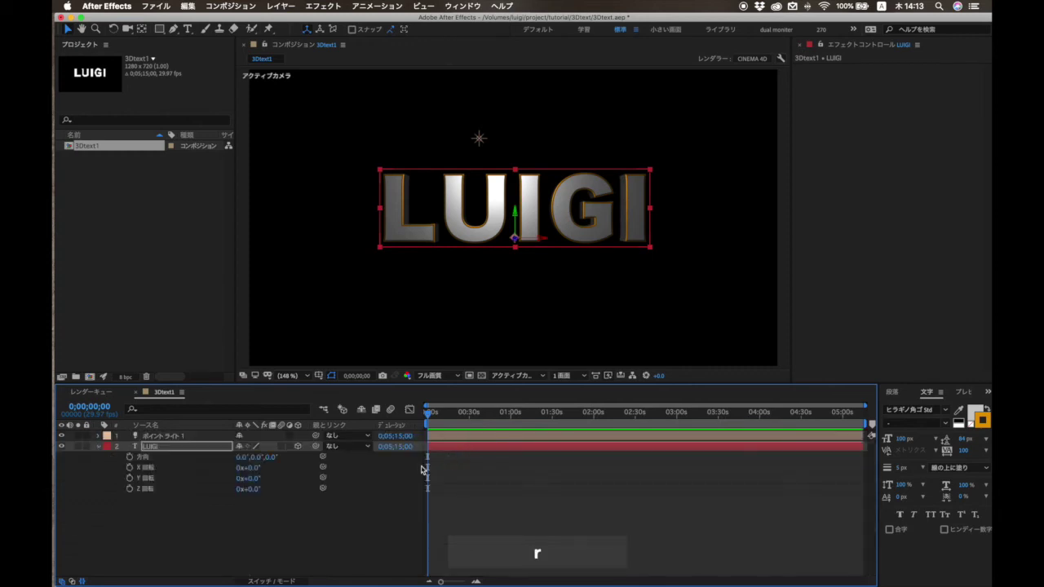
left_click_drag(247, 479, 279, 482)
left_click_drag(245, 467, 271, 488)
key("super+z")
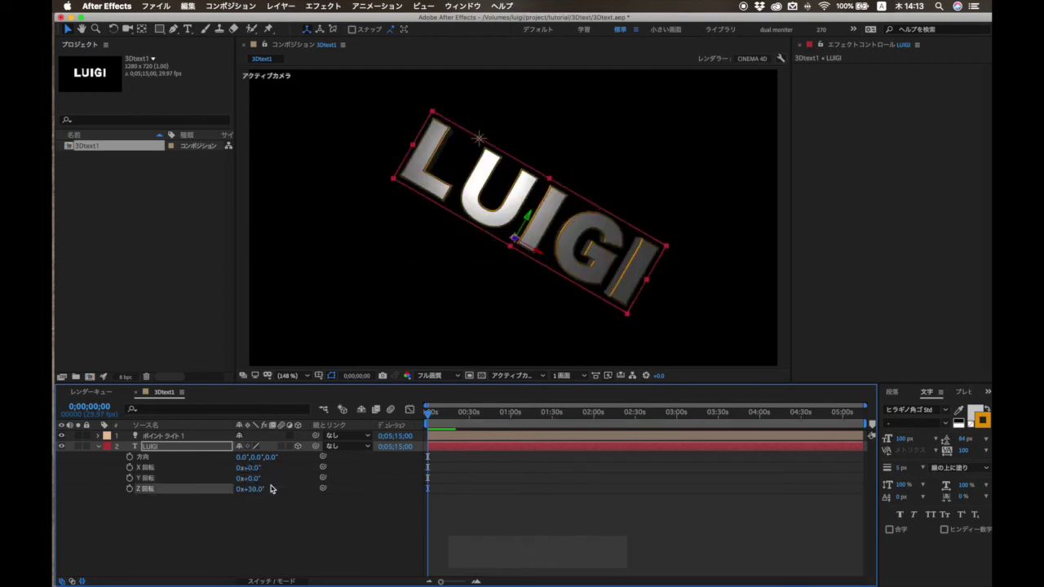
key("super+z")
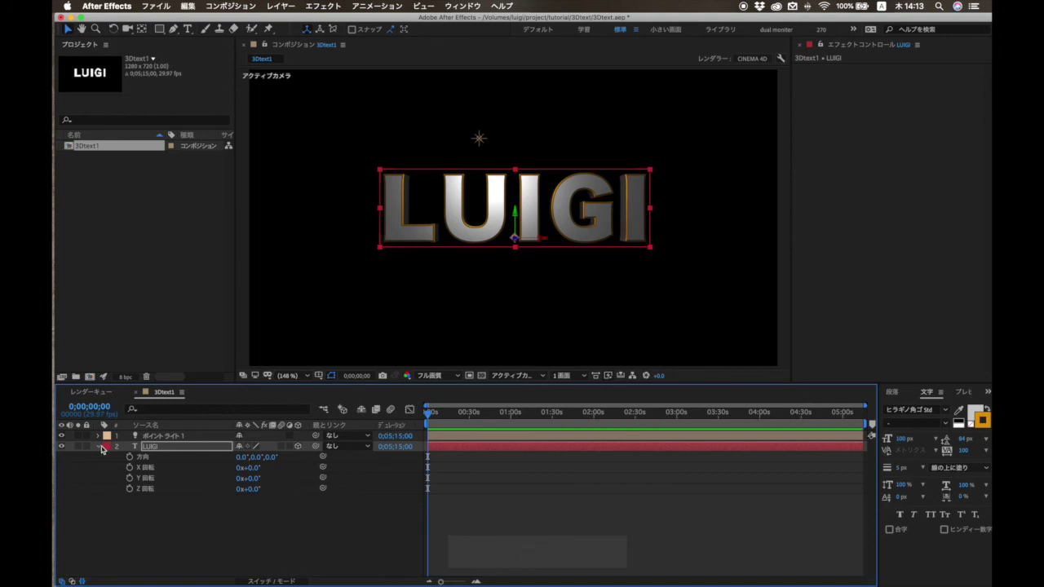
Step: Add a Position animator to the text with per-character 3D enabled and set its Z position to -221
left_click(100, 448)
left_click(303, 454)
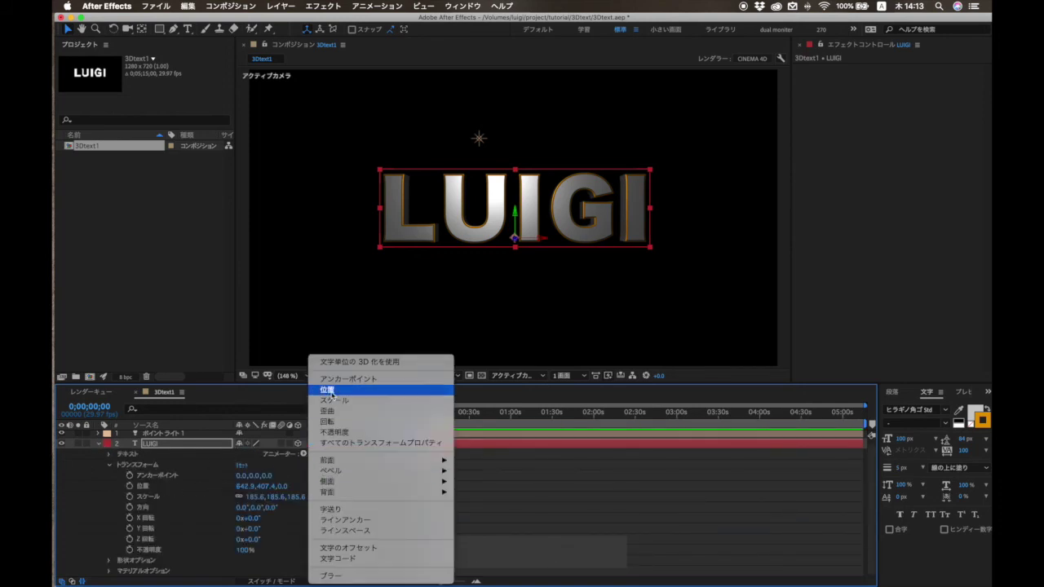
left_click(327, 390)
left_click(299, 499)
mouse_move(342, 496)
left_click(430, 362)
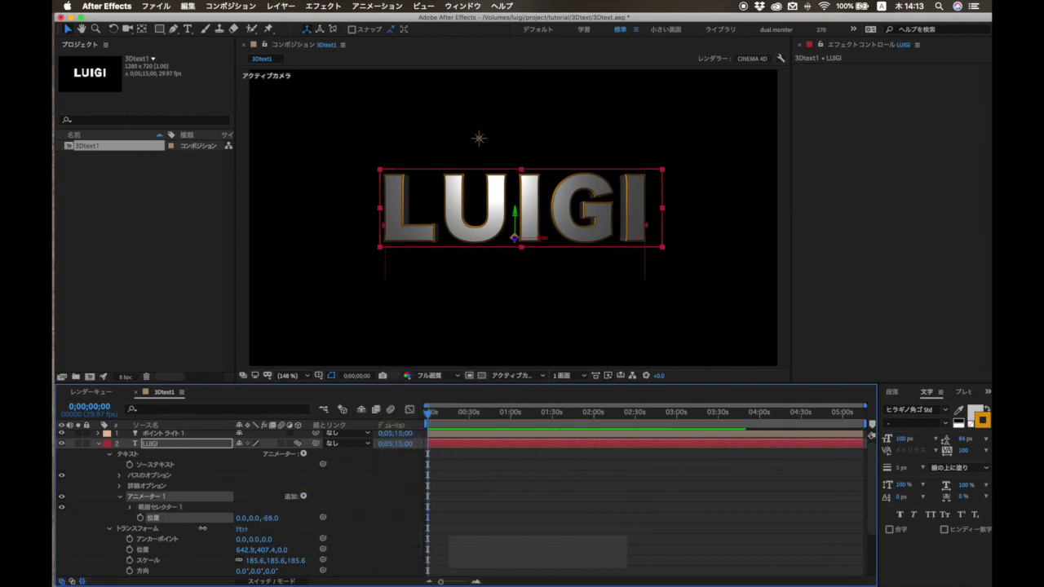
left_click_drag(237, 520, 152, 538)
Step: Shift the range selector's offset and add Rotation to the animator with X at 10° and Y at 32°
scroll(238, 540, "down", 3)
left_click_drag(237, 475, 208, 481)
mouse_move(330, 432)
left_click(432, 430)
mouse_move(254, 517)
left_mouse_down()
mouse_move(270, 514)
mouse_move(253, 506)
mouse_move(245, 528)
mouse_move(274, 522)
left_mouse_up()
Step: Turn on Randomize Order in the range selector's advanced options
scroll(255, 491, "down", 2)
left_click(141, 443)
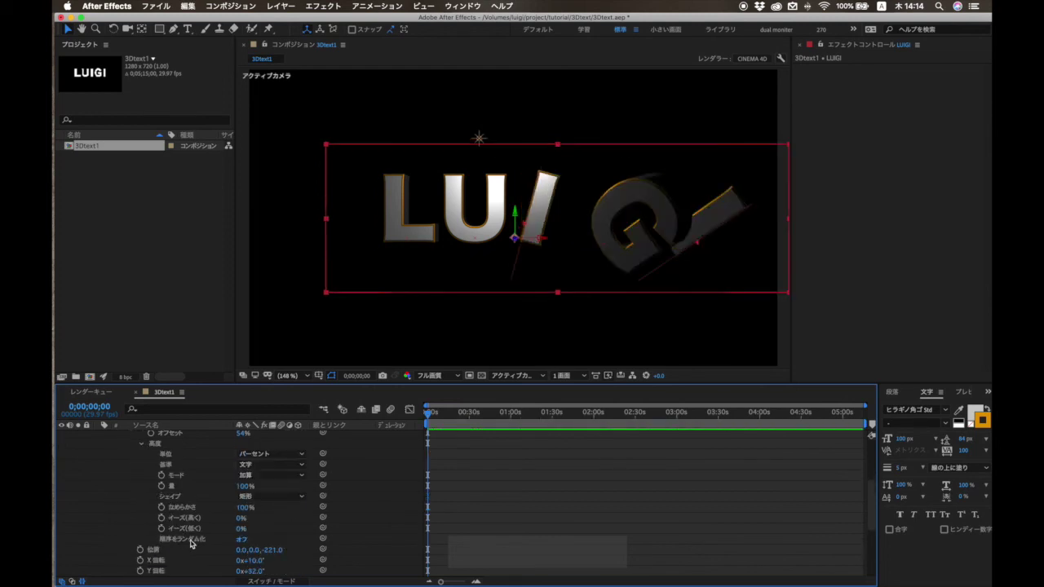
left_click(243, 538)
Step: Set the range selector's offset to -100% and show the transparency grid behind the text
left_click_drag(242, 476, 140, 486)
left_click(487, 375)
scroll(500, 476, "up", 3)
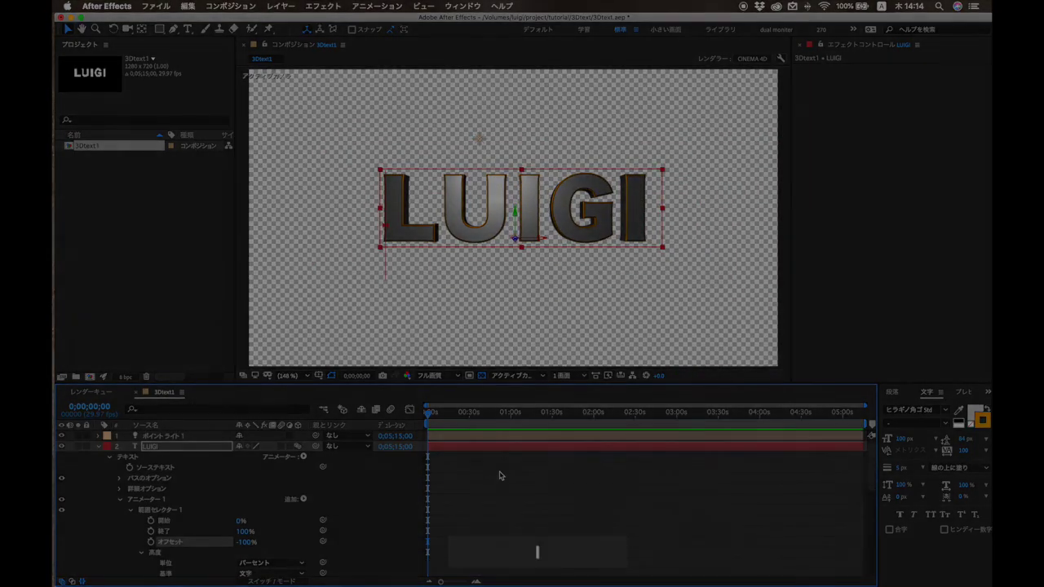